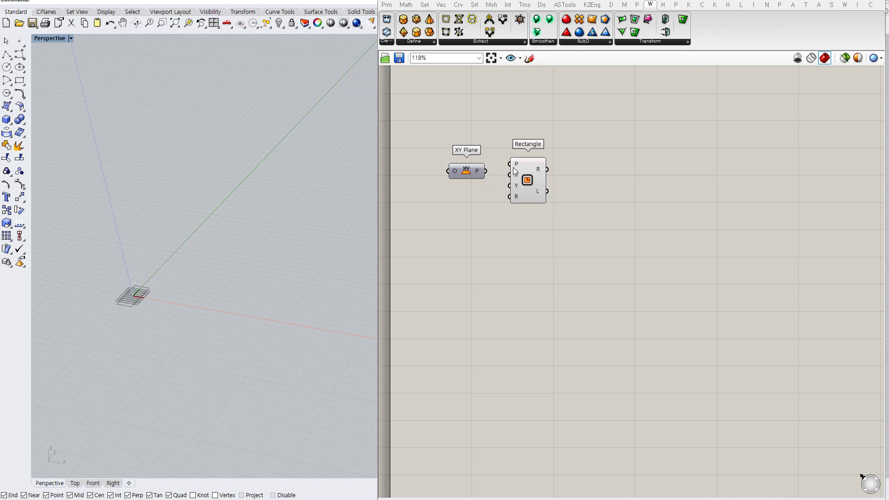
Connect the XY Plane output to the Rectangle's plane input and line up the two components
{"action": "left_click_drag", "start_coordinate": [471, 173], "coordinate": [471, 166]}
{"action": "left_click", "coordinate": [535, 169]}
{"action": "left_click_drag", "start_coordinate": [535, 169], "coordinate": [547, 168]}
{"action": "left_click", "coordinate": [471, 202]}
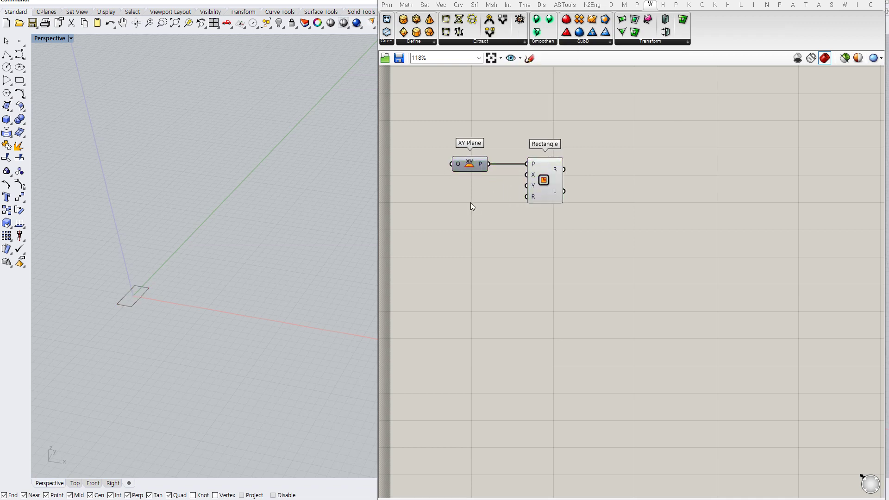
Add a number slider set to 100, connect it to the Rectangle's X size, and duplicate the slider below it
{"action": "double_click", "coordinate": [453, 200]}
{"action": "type", "text": "100"}
{"action": "key", "text": "Return"}
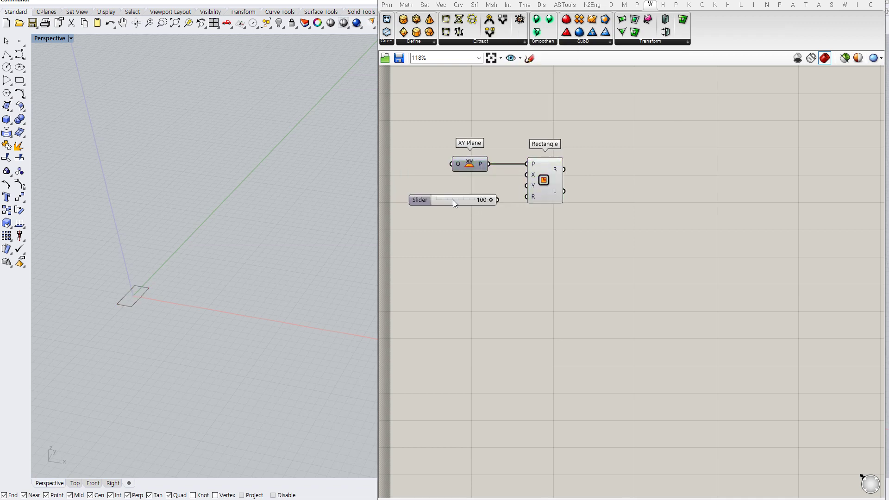
{"action": "left_click_drag", "start_coordinate": [527, 175], "coordinate": [462, 212]}
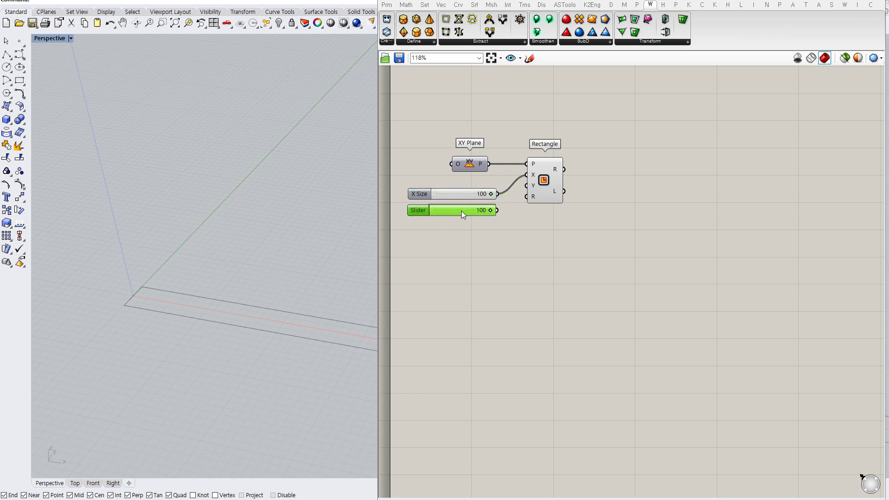
Set the duplicated slider to 50 and connect it to the Rectangle's Y size input
{"action": "double_click", "coordinate": [461, 211]}
{"action": "type", "text": "50"}
{"action": "key", "text": "Return"}
{"action": "left_click_drag", "start_coordinate": [526, 185], "coordinate": [497, 210]}
Set the Rectangle's Y Size slider to 40
{"action": "right_click_drag", "start_coordinate": [190, 227], "coordinate": [210, 248]}
{"action": "scroll", "coordinate": [117, 244], "scroll_direction": "down", "scroll_amount": 7}
{"action": "right_click_drag", "start_coordinate": [117, 247], "coordinate": [290, 290]}
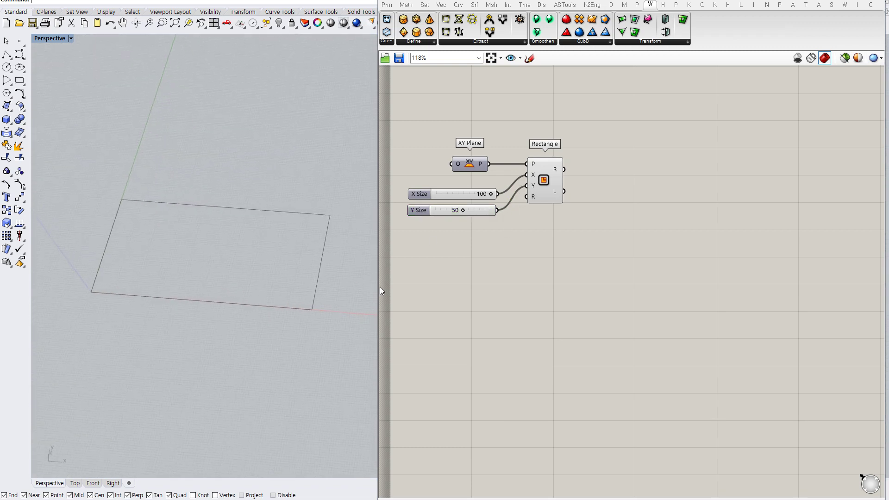
{"action": "double_click", "coordinate": [471, 212]}
{"action": "type", "text": "40"}
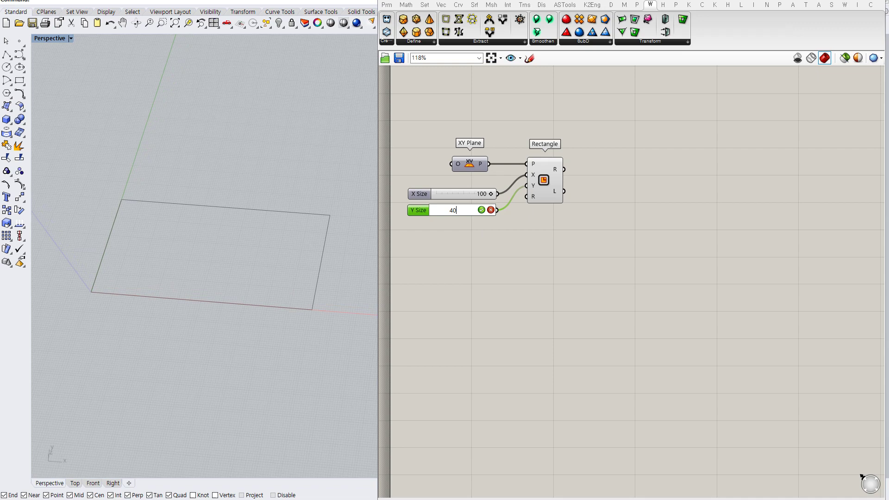
{"action": "key", "text": "Return"}
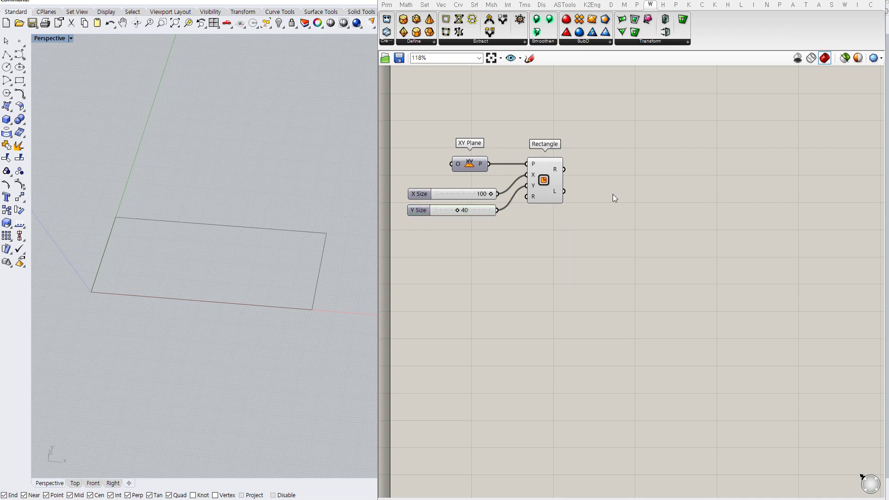
Add a Mesh Surface component and connect the Rectangle output to its surface input
{"action": "double_click", "coordinate": [613, 194]}
{"action": "type", "text": "mesh"}
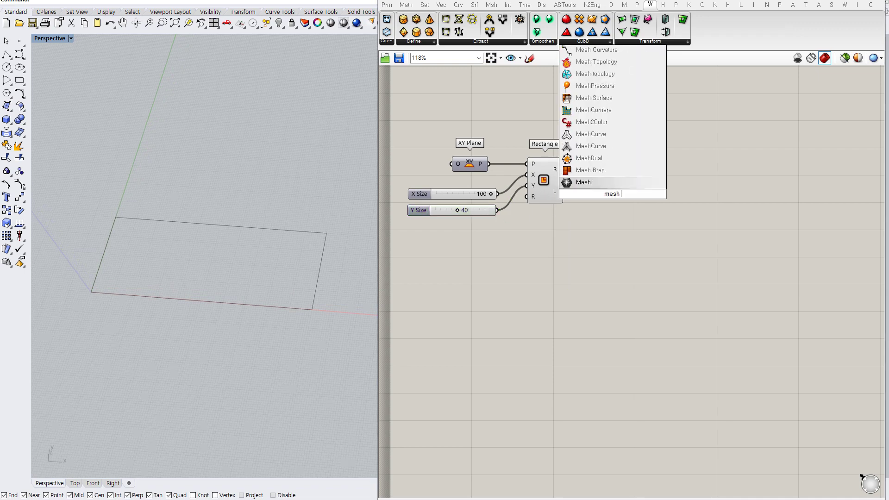
{"action": "type", "text": " surf"}
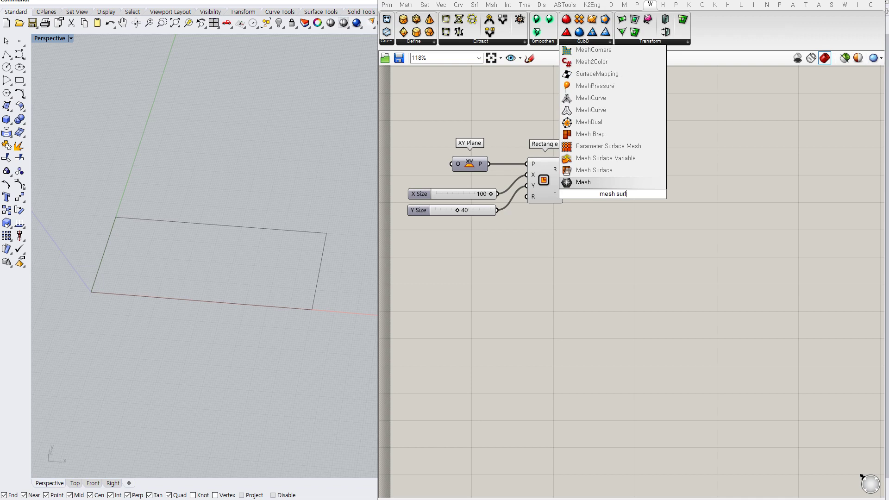
{"action": "left_click", "coordinate": [608, 170]}
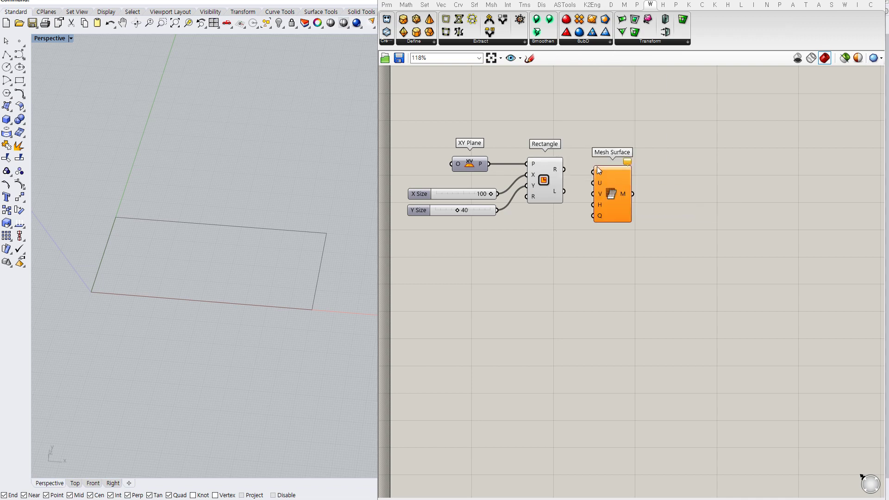
{"action": "left_click_drag", "start_coordinate": [606, 186], "coordinate": [598, 209]}
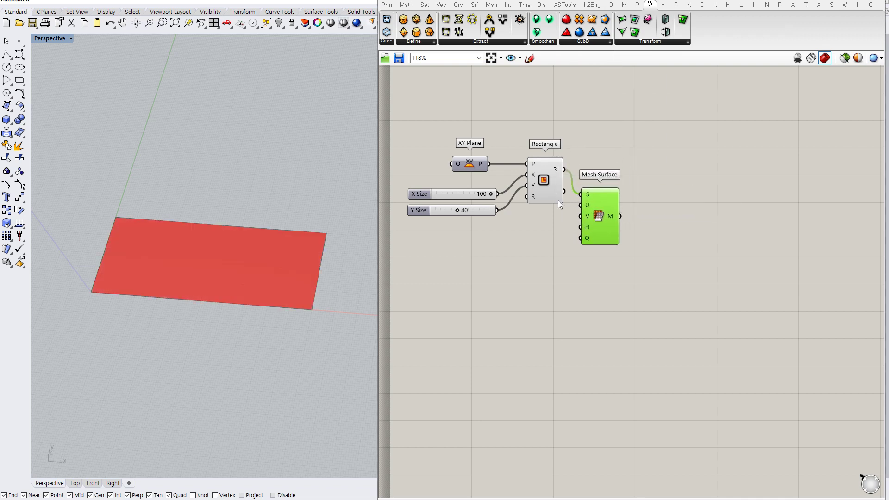
Connect the X Size and Y Size sliders to the Mesh Surface's U and V inputs, moving the components apart
{"action": "left_click", "coordinate": [552, 182]}
{"action": "left_click", "coordinate": [505, 204]}
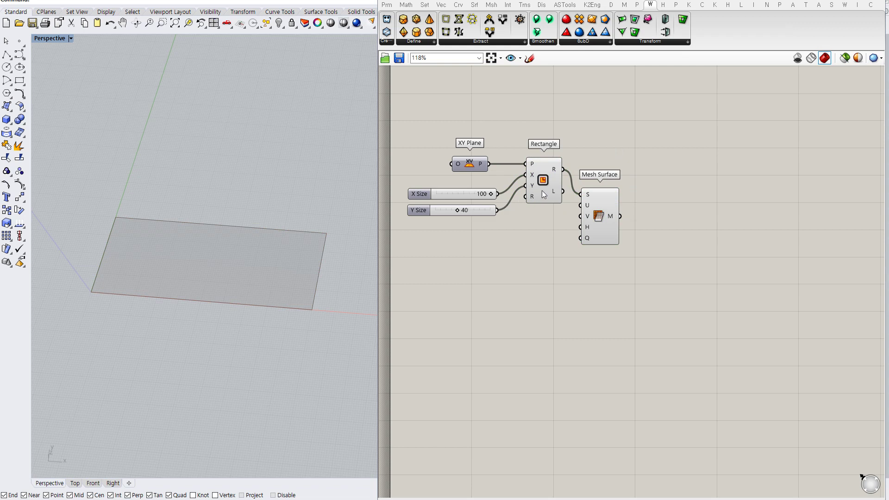
{"action": "left_click_drag", "start_coordinate": [497, 194], "coordinate": [536, 184]}
{"action": "left_click_drag", "start_coordinate": [483, 167], "coordinate": [490, 159]}
{"action": "left_click_drag", "start_coordinate": [463, 193], "coordinate": [463, 196]}
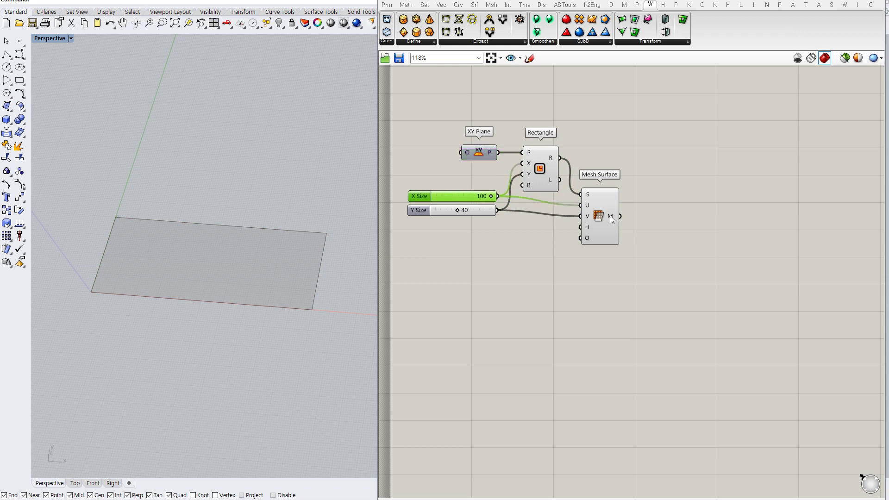
Tidy the layout by moving Mesh Surface closer and stacking the X Size slider directly above the Y Size slider
{"action": "left_click_drag", "start_coordinate": [609, 215], "coordinate": [604, 209]}
{"action": "left_click_drag", "start_coordinate": [474, 199], "coordinate": [471, 201]}
{"action": "left_click", "coordinate": [553, 242]}
{"action": "right_click_drag", "start_coordinate": [548, 270], "coordinate": [541, 263]}
{"action": "left_click", "coordinate": [594, 214]}
{"action": "left_click", "coordinate": [629, 247]}
{"action": "right_click_drag", "start_coordinate": [629, 246], "coordinate": [632, 230]}
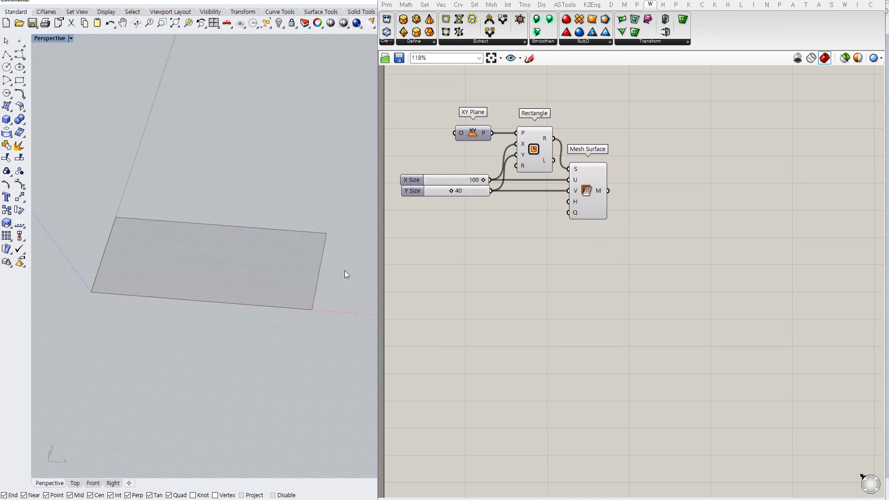
Add a Square grid component below Mesh Surface, connect XY Plane to its plane input, and space out the surrounding components
{"action": "double_click", "coordinate": [518, 253]}
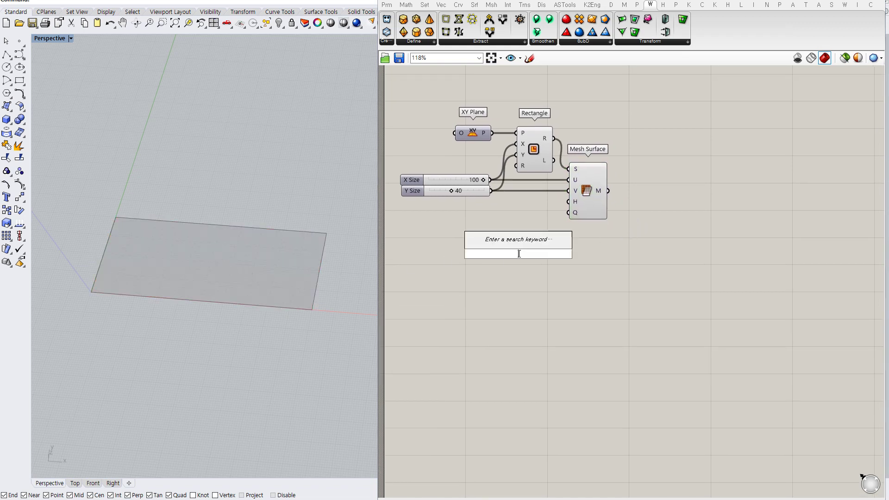
{"action": "type", "text": "square"}
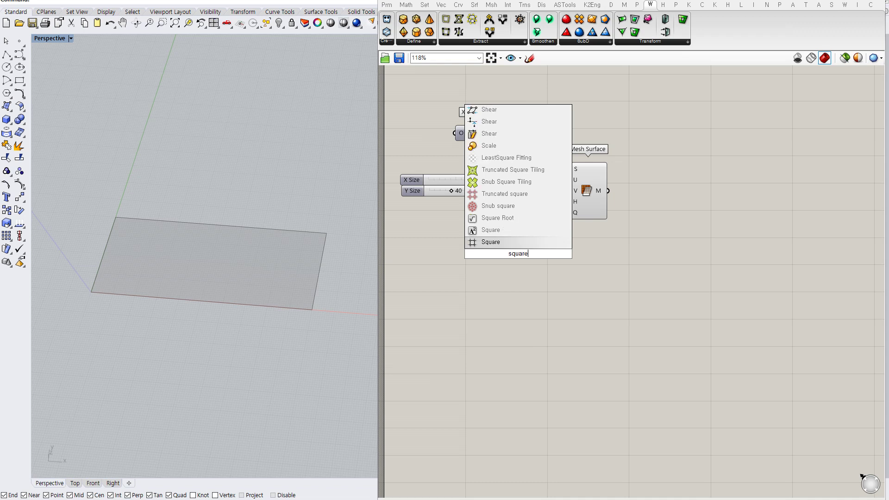
{"action": "left_click", "coordinate": [509, 242]}
{"action": "left_click_drag", "start_coordinate": [492, 134], "coordinate": [537, 245]}
{"action": "left_click", "coordinate": [454, 269]}
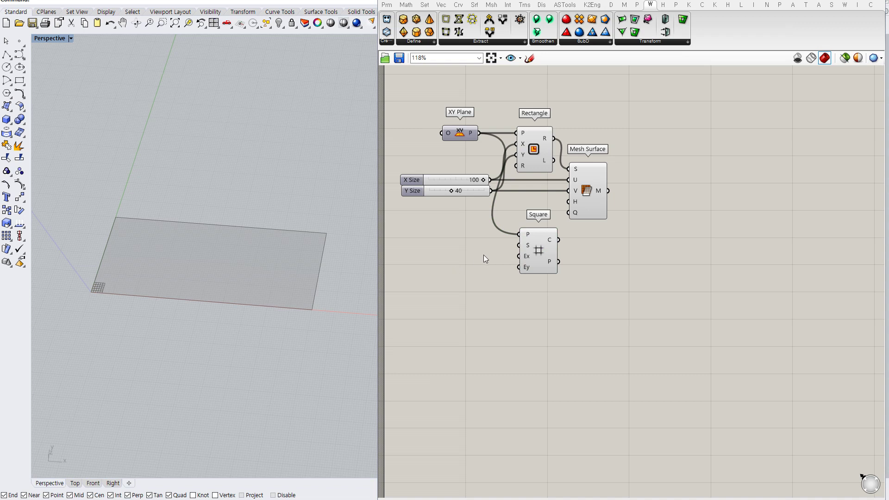
{"action": "left_click_drag", "start_coordinate": [471, 193], "coordinate": [466, 193]}
{"action": "left_click_drag", "start_coordinate": [459, 179], "coordinate": [453, 178]}
{"action": "left_click", "coordinate": [454, 219]}
{"action": "left_click_drag", "start_coordinate": [535, 240], "coordinate": [544, 241]}
{"action": "left_click", "coordinate": [472, 268]}
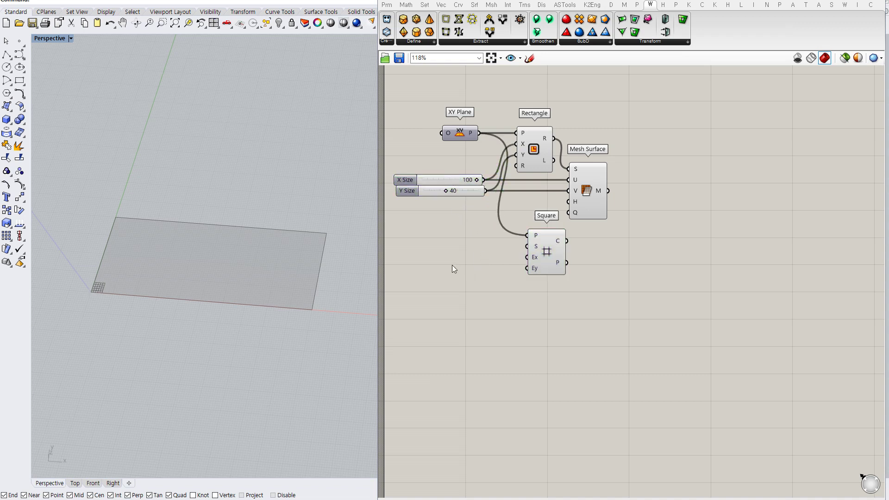
Add a number slider set to 5 and connect it to the Square grid's Extent X input
{"action": "double_click", "coordinate": [460, 262]}
{"action": "type", "text": "5"}
{"action": "key", "text": "Return"}
{"action": "mouse_move", "coordinate": [505, 262]}
{"action": "left_mouse_down"}
{"action": "mouse_move", "coordinate": [526, 257]}
{"action": "mouse_move", "coordinate": [491, 260]}
{"action": "left_mouse_up"}
Add a Division component beside the Square grid and connect the Y Size slider to its A input
{"action": "left_click", "coordinate": [471, 237]}
{"action": "double_click", "coordinate": [472, 238]}
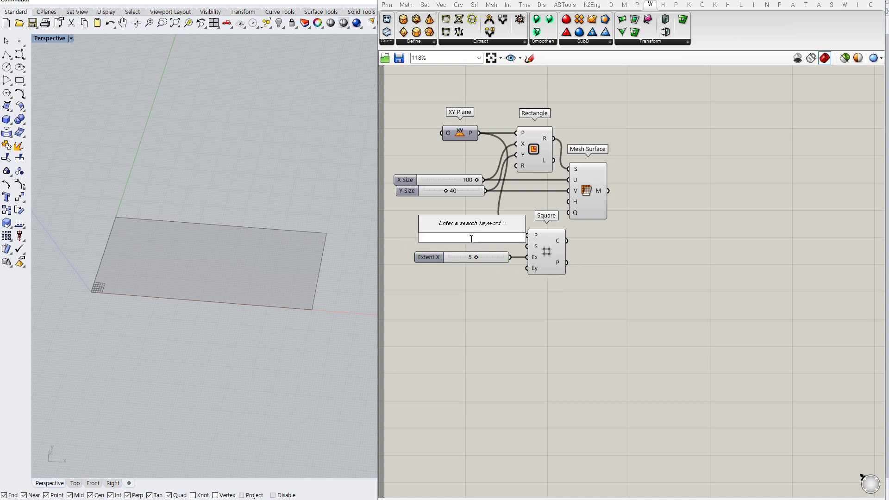
{"action": "left_click", "coordinate": [487, 290]}
{"action": "left_click", "coordinate": [471, 191]}
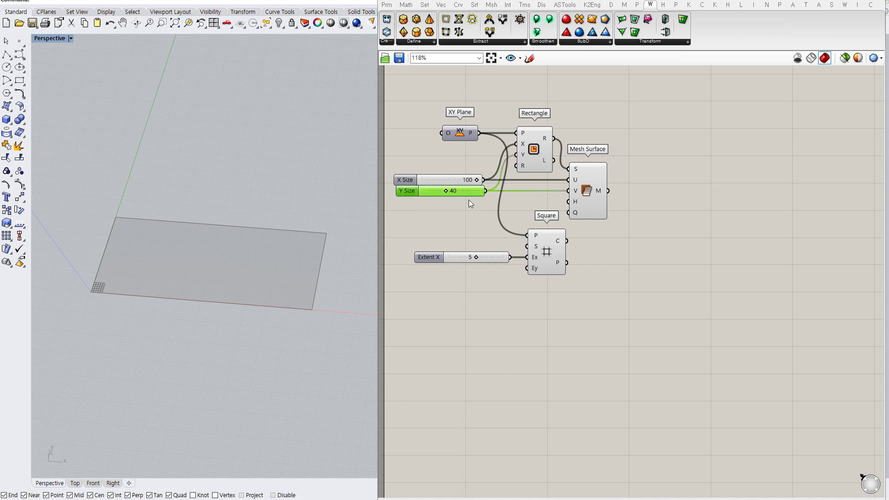
{"action": "left_click", "coordinate": [470, 224]}
{"action": "double_click", "coordinate": [470, 224]}
{"action": "type", "text": "/"}
{"action": "key", "text": "Return"}
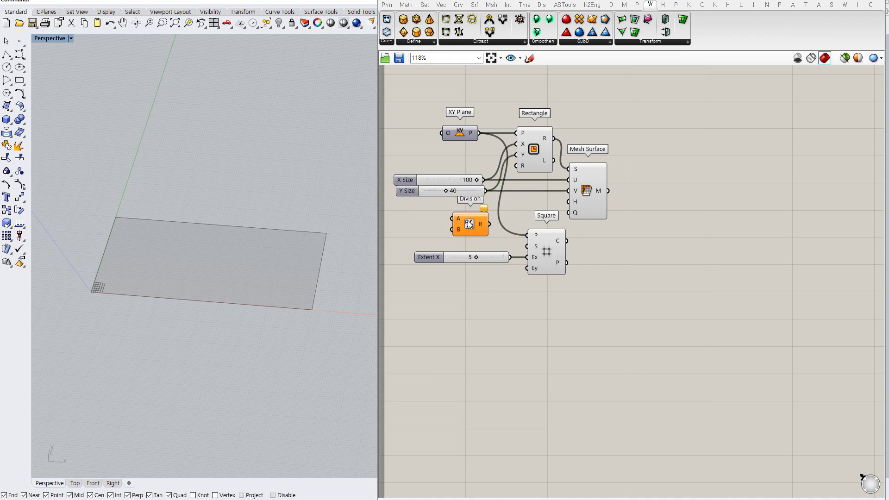
{"action": "left_click_drag", "start_coordinate": [476, 227], "coordinate": [566, 256]}
{"action": "left_click", "coordinate": [493, 257]}
{"action": "left_click_drag", "start_coordinate": [492, 257], "coordinate": [508, 242]}
{"action": "left_click_drag", "start_coordinate": [485, 190], "coordinate": [465, 246]}
Add a value of 2 as the Division's B input and connect the Division result to the Square grid's size
{"action": "double_click", "coordinate": [443, 233]}
{"action": "type", "text": "2"}
{"action": "key", "text": "Return"}
{"action": "left_click", "coordinate": [531, 270]}
{"action": "left_click_drag", "start_coordinate": [523, 242], "coordinate": [568, 257]}
{"action": "left_click", "coordinate": [504, 250]}
Connect the value 2 to the Square grid's Extent Y input and arrange it with the Extent X slider and Division
{"action": "left_click_drag", "start_coordinate": [504, 251], "coordinate": [542, 277]}
{"action": "left_click", "coordinate": [502, 277]}
{"action": "left_click", "coordinate": [499, 283]}
{"action": "left_click_drag", "start_coordinate": [505, 245], "coordinate": [453, 254]}
{"action": "left_click_drag", "start_coordinate": [500, 239], "coordinate": [498, 289]}
{"action": "left_click_drag", "start_coordinate": [456, 254], "coordinate": [467, 275]}
{"action": "left_click_drag", "start_coordinate": [494, 248], "coordinate": [502, 248]}
{"action": "left_click", "coordinate": [474, 262]}
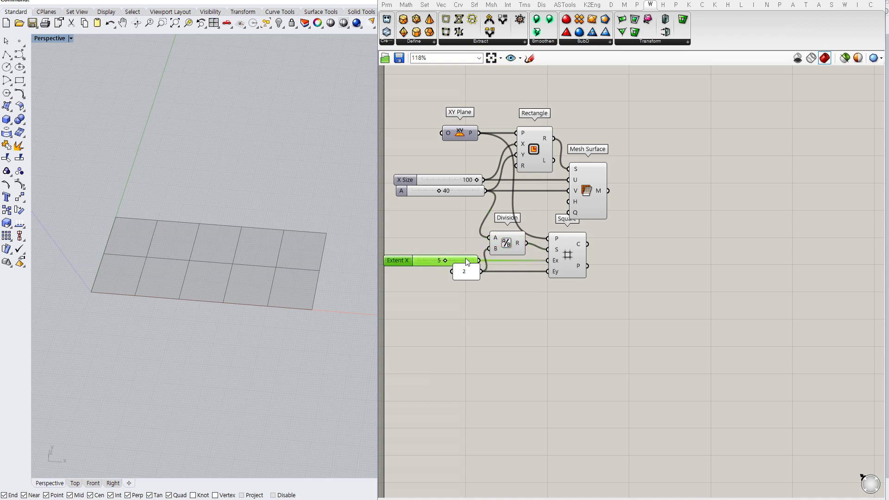
{"action": "left_click", "coordinate": [466, 293]}
{"action": "right_click_drag", "start_coordinate": [491, 297], "coordinate": [507, 294]}
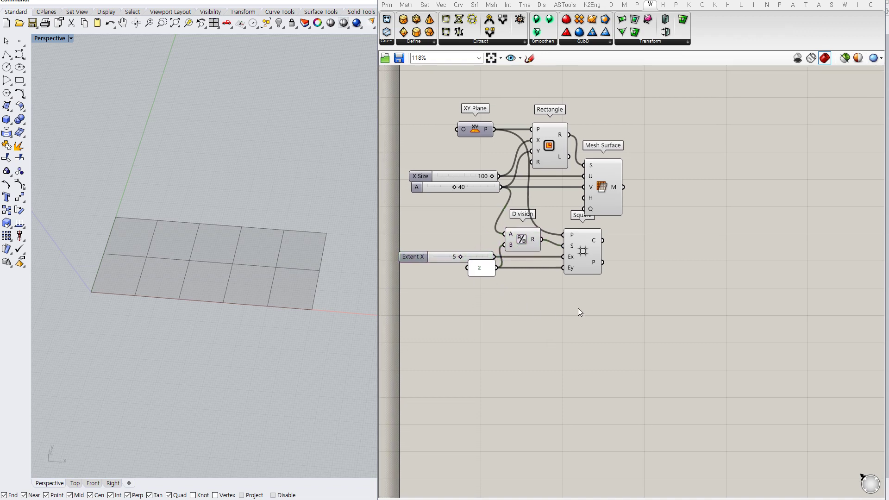
{"action": "right_click_drag", "start_coordinate": [556, 310], "coordinate": [536, 318]}
{"action": "left_click", "coordinate": [502, 250]}
{"action": "left_click", "coordinate": [596, 256]}
{"action": "left_click", "coordinate": [566, 255]}
{"action": "left_click", "coordinate": [623, 245]}
{"action": "right_click_drag", "start_coordinate": [625, 244], "coordinate": [593, 246]}
{"action": "left_click", "coordinate": [551, 203]}
{"action": "left_click", "coordinate": [562, 257]}
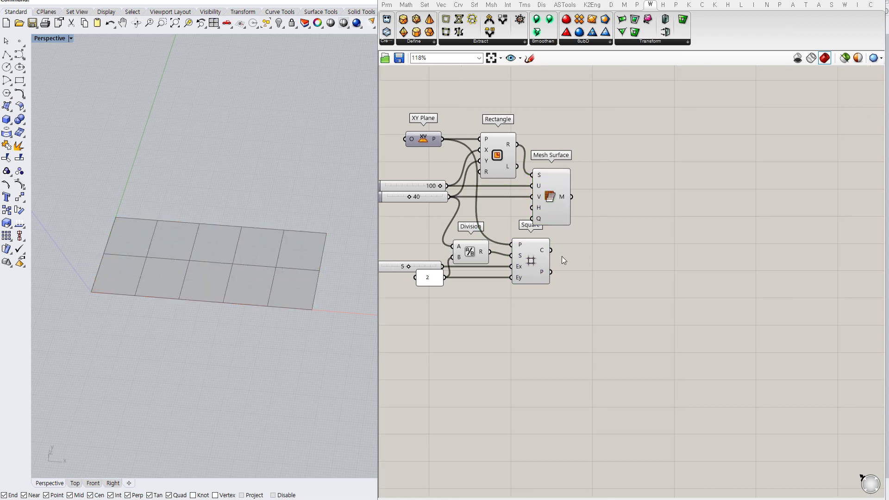
Add a Polygon Center component beside the Square grid and connect the grid's cells output to its polyline input
{"action": "left_click", "coordinate": [529, 259]}
{"action": "left_click_drag", "start_coordinate": [529, 260], "coordinate": [520, 259]}
{"action": "left_click", "coordinate": [595, 251]}
{"action": "right_click_drag", "start_coordinate": [596, 250], "coordinate": [584, 276]}
{"action": "double_click", "coordinate": [585, 275]}
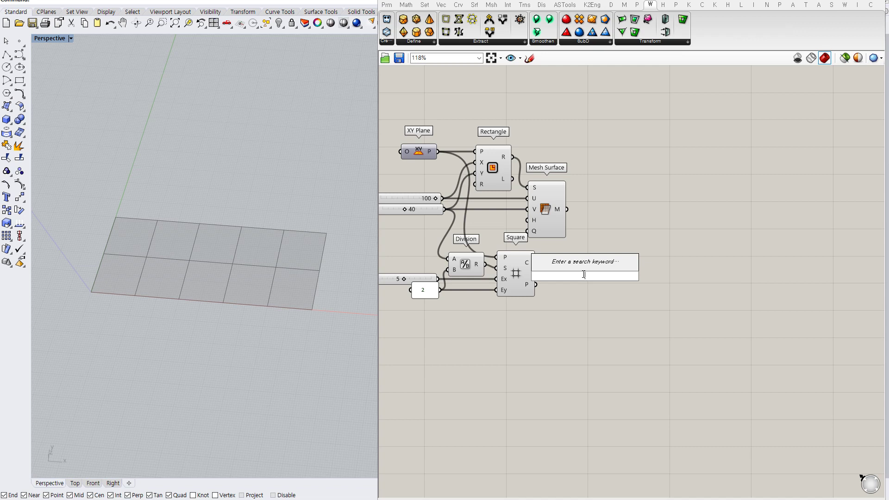
{"action": "type", "text": "p"}
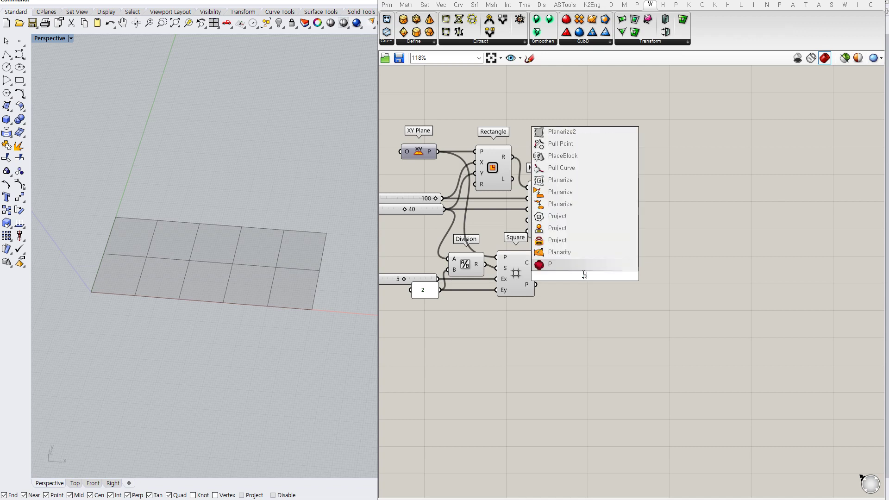
{"action": "type", "text": "c"}
{"action": "left_click", "coordinate": [584, 266]}
{"action": "left_click_drag", "start_coordinate": [535, 262], "coordinate": [570, 275]}
{"action": "left_click_drag", "start_coordinate": [580, 276], "coordinate": [595, 263]}
{"action": "left_click", "coordinate": [655, 273]}
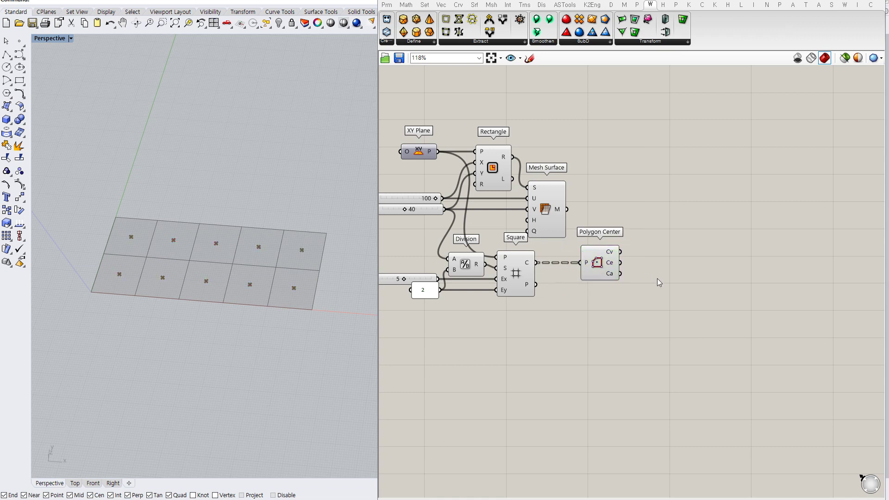
Flatten the Polygon Center's Cv output
{"action": "left_click_drag", "start_coordinate": [603, 270], "coordinate": [594, 269]}
{"action": "left_click", "coordinate": [593, 292]}
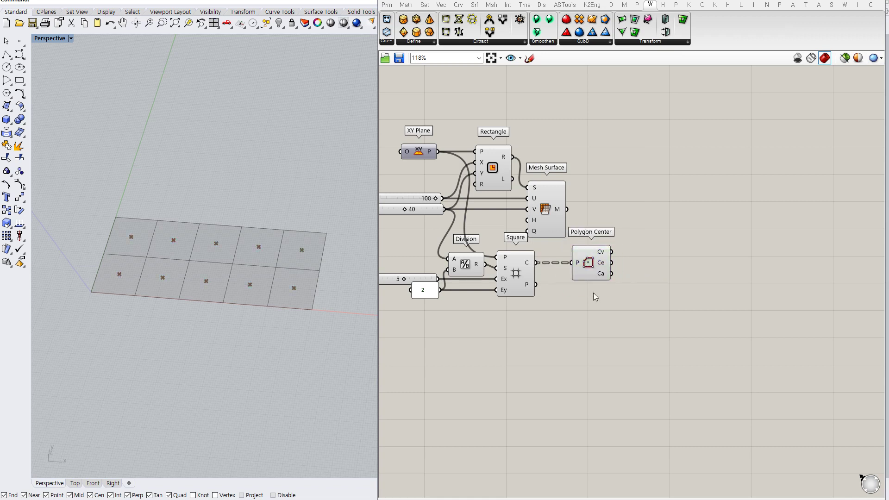
{"action": "right_click", "coordinate": [607, 252]}
{"action": "left_click", "coordinate": [628, 290]}
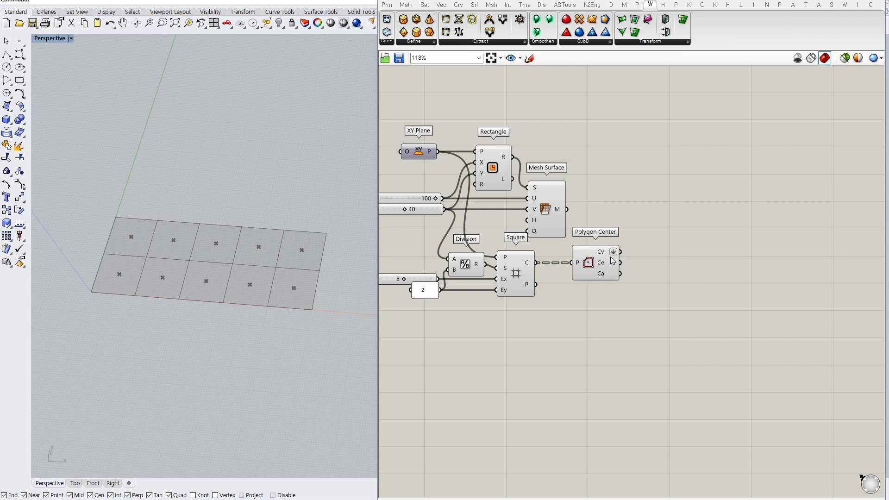
{"action": "mouse_move", "coordinate": [606, 255]}
Insert a Flip Matrix component between the Square grid's cells output and Polygon Center
{"action": "left_click_drag", "start_coordinate": [592, 270], "coordinate": [642, 273]}
{"action": "left_click", "coordinate": [603, 287]}
{"action": "mouse_move", "coordinate": [526, 263]}
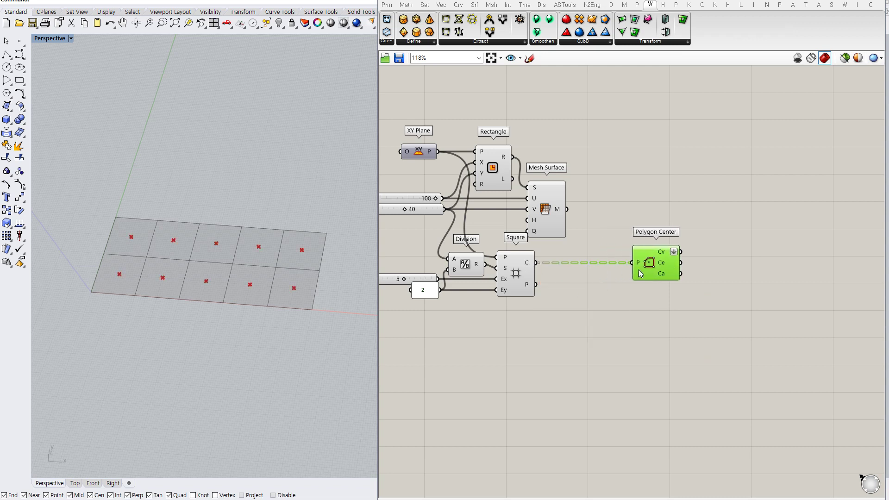
{"action": "double_click", "coordinate": [598, 294]}
{"action": "type", "text": "flip"}
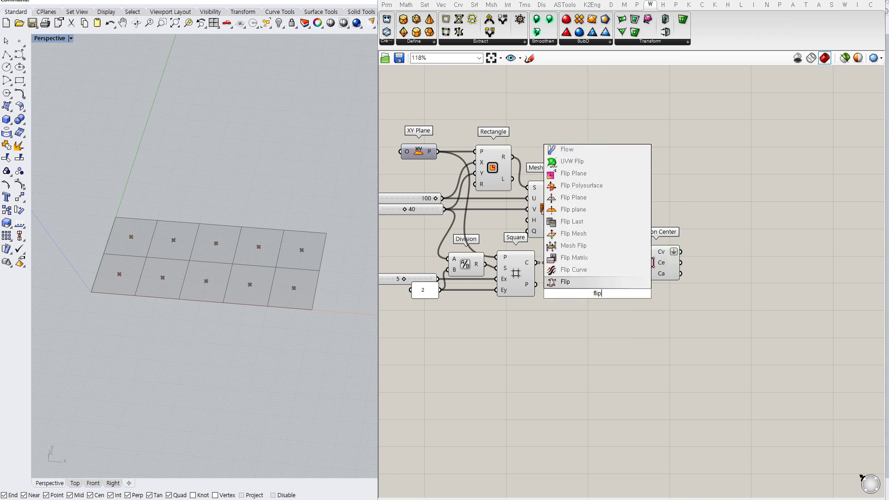
{"action": "left_click", "coordinate": [590, 263]}
{"action": "left_click_drag", "start_coordinate": [598, 295], "coordinate": [569, 264]}
{"action": "left_click_drag", "start_coordinate": [651, 262], "coordinate": [616, 262]}
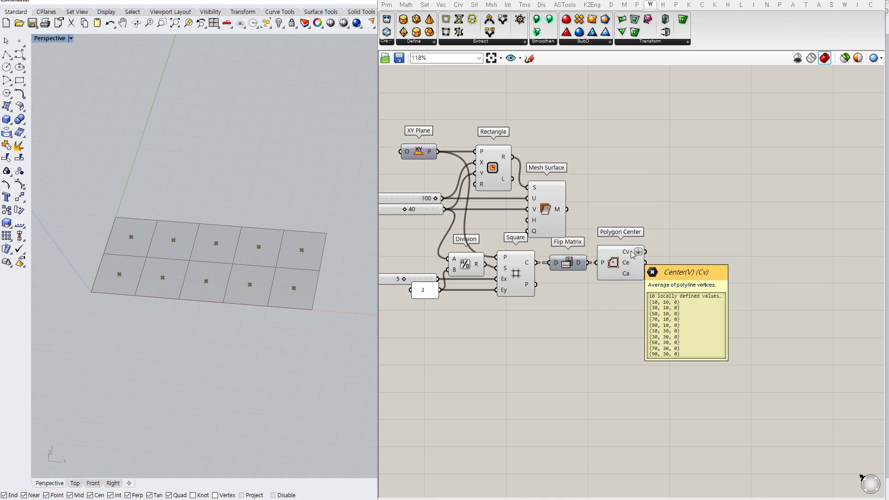
Add a Move component taking Polygon Center's Cv output as geometry, and turn off the Polygon Center preview
{"action": "left_click", "coordinate": [521, 278]}
{"action": "right_click_drag", "start_coordinate": [611, 296], "coordinate": [630, 292]}
{"action": "left_click", "coordinate": [598, 284]}
{"action": "left_click", "coordinate": [643, 263]}
{"action": "double_click", "coordinate": [696, 260]}
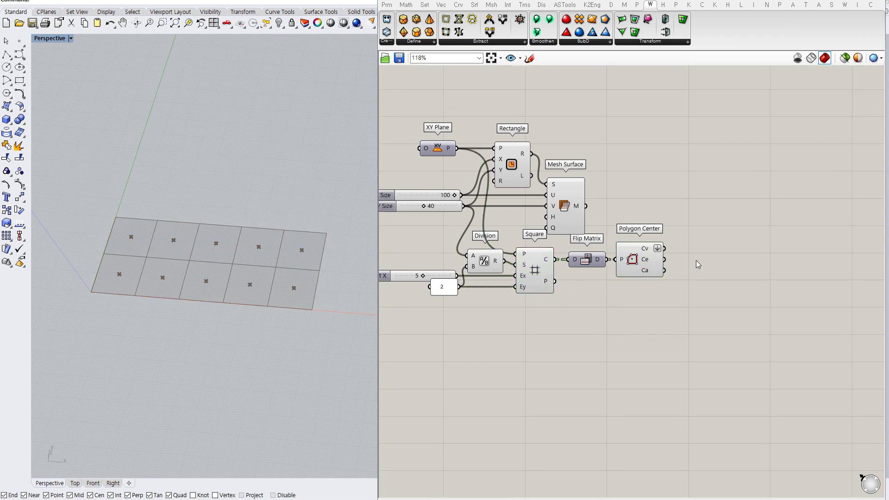
{"action": "type", "text": "move"}
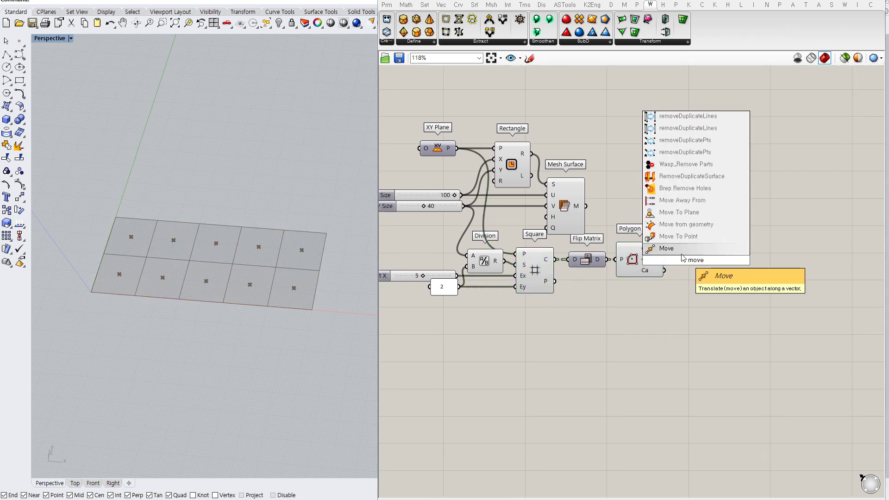
{"action": "key", "text": "Return"}
{"action": "left_click", "coordinate": [647, 262]}
{"action": "left_click_drag", "start_coordinate": [690, 255], "coordinate": [714, 252]}
{"action": "key", "text": "ctrl+q"}
{"action": "left_click", "coordinate": [692, 286]}
Add a Unit Z vector component and connect it to the Move component's motion input
{"action": "right_click_drag", "start_coordinate": [220, 271], "coordinate": [230, 198]}
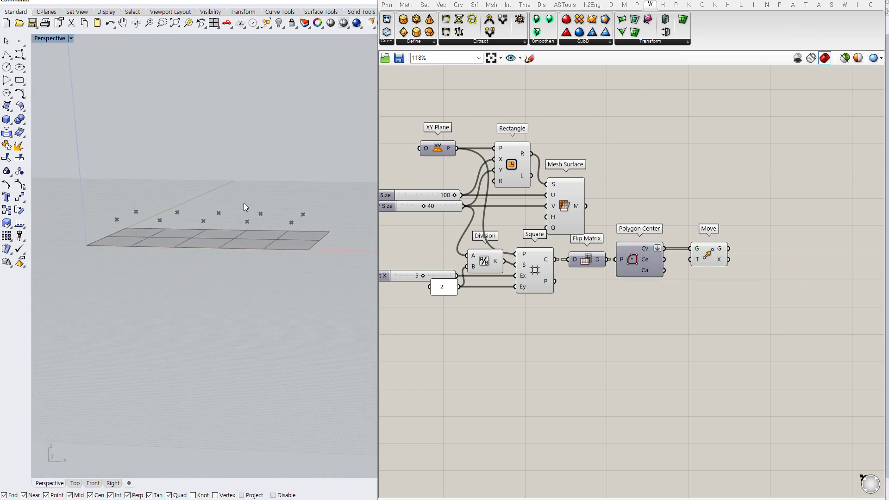
{"action": "double_click", "coordinate": [653, 303]}
{"action": "type", "text": "unit z"}
{"action": "key", "text": "Return"}
{"action": "left_click_drag", "start_coordinate": [690, 259], "coordinate": [671, 316]}
{"action": "left_click", "coordinate": [610, 313]}
{"action": "right_click_drag", "start_coordinate": [609, 313], "coordinate": [601, 301]}
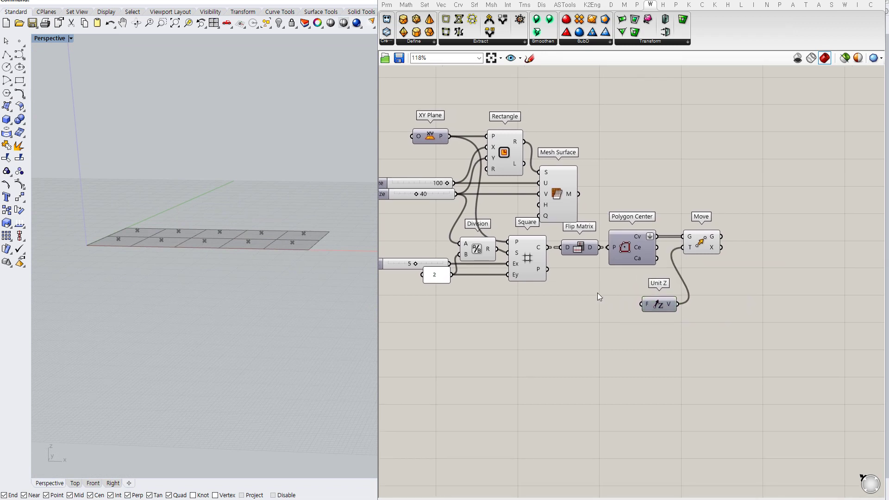
Add a panel below the Square grid holding two separate list items, 1 and -1
{"action": "right_click_drag", "start_coordinate": [271, 277], "coordinate": [256, 256]}
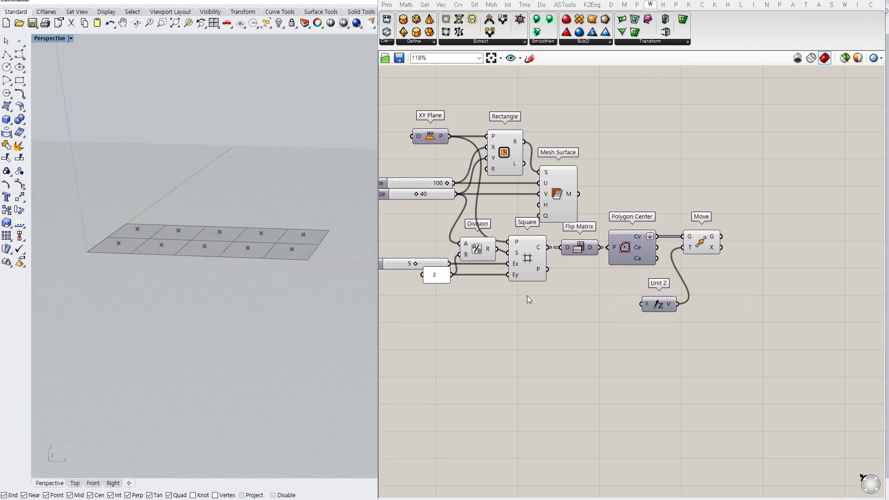
{"action": "double_click", "coordinate": [563, 300]}
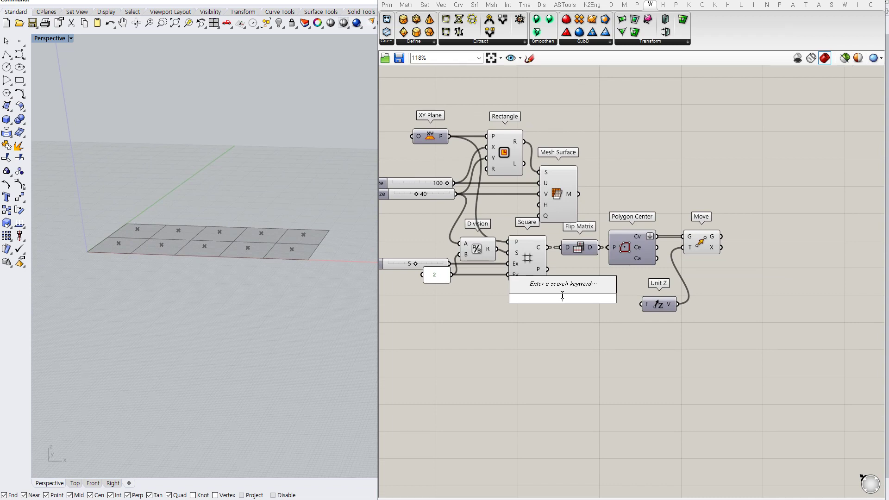
{"action": "type", "text": "1"}
{"action": "key", "text": "Return"}
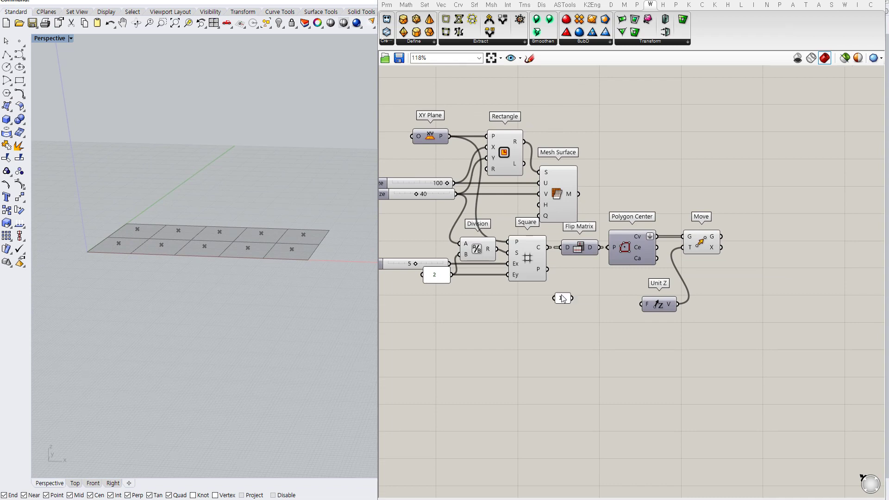
{"action": "left_click_drag", "start_coordinate": [569, 303], "coordinate": [536, 311]}
{"action": "right_click", "coordinate": [538, 313]}
{"action": "left_click", "coordinate": [538, 306]}
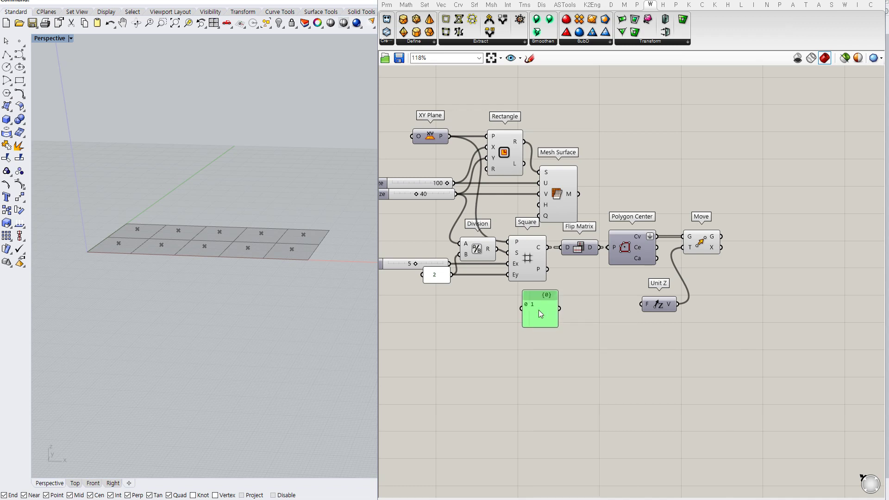
{"action": "type", "text": "-1"}
{"action": "left_click", "coordinate": [568, 377]}
{"action": "left_click_drag", "start_coordinate": [556, 325], "coordinate": [538, 318]}
Add a Repeat Data component beneath Polygon Center and feed the panel of 1 and -1 into its data input
{"action": "double_click", "coordinate": [597, 317]}
{"action": "type", "text": "repea"}
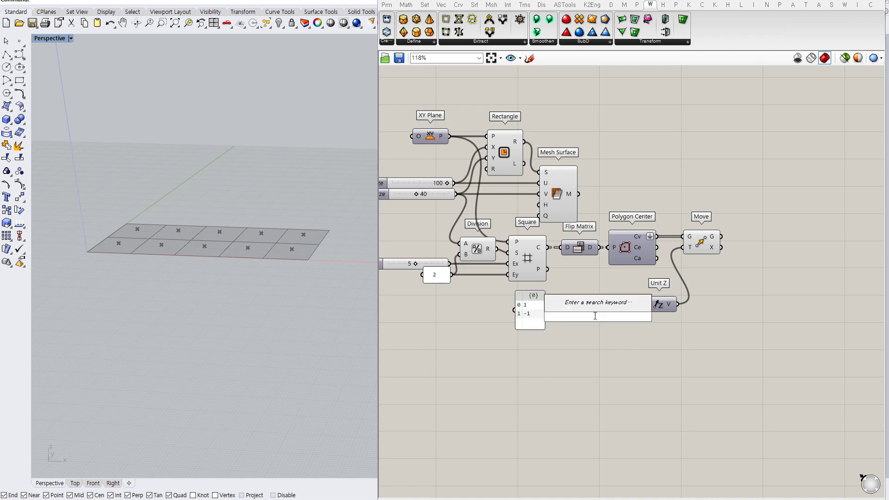
{"action": "left_click", "coordinate": [590, 307]}
{"action": "right_click_drag", "start_coordinate": [684, 330], "coordinate": [635, 325]}
{"action": "left_click_drag", "start_coordinate": [652, 236], "coordinate": [687, 237]}
{"action": "left_click_drag", "start_coordinate": [615, 300], "coordinate": [657, 300]}
{"action": "left_click", "coordinate": [581, 300]}
{"action": "left_click_drag", "start_coordinate": [577, 254], "coordinate": [531, 245]}
{"action": "left_click", "coordinate": [535, 258]}
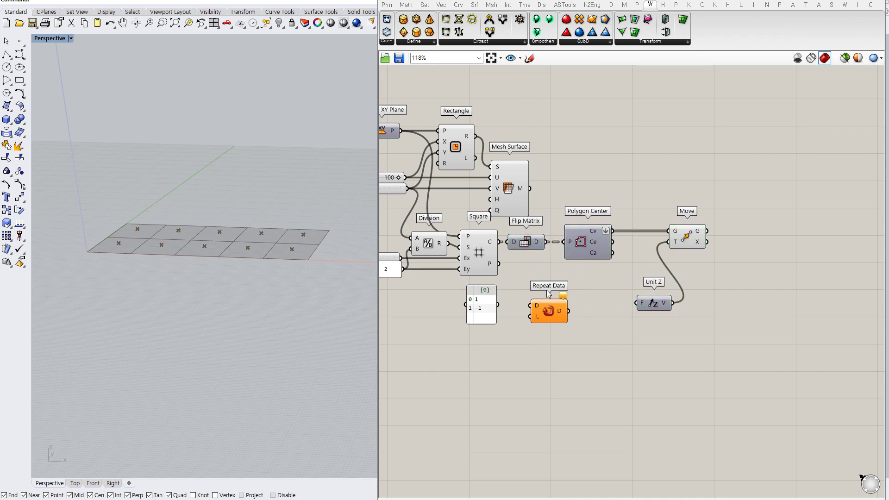
{"action": "left_click_drag", "start_coordinate": [550, 314], "coordinate": [570, 316]}
{"action": "mouse_move", "coordinate": [486, 306]}
{"action": "left_mouse_down"}
{"action": "mouse_move", "coordinate": [535, 310]}
{"action": "mouse_move", "coordinate": [503, 311]}
{"action": "left_mouse_up"}
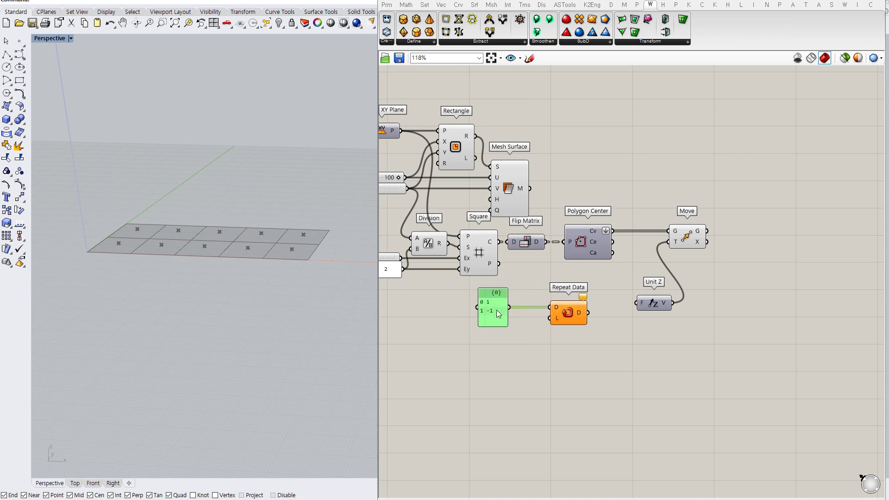
{"action": "left_click", "coordinate": [536, 293]}
{"action": "left_click_drag", "start_coordinate": [524, 244], "coordinate": [526, 244]}
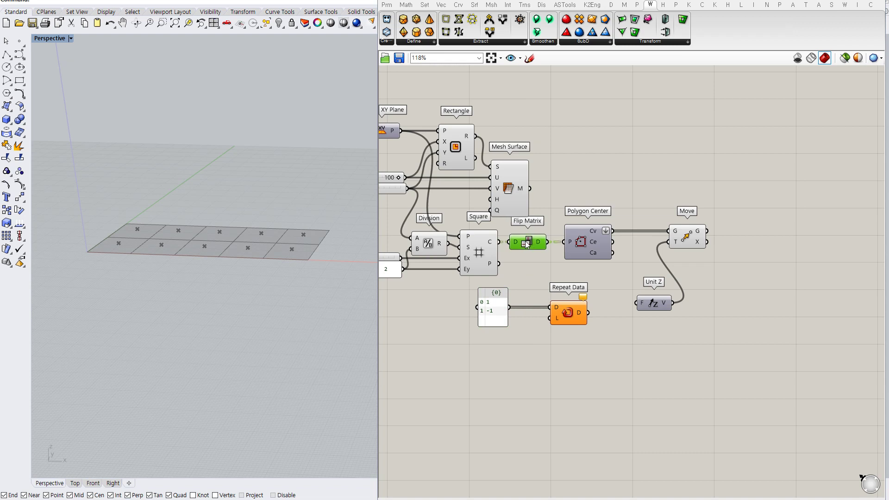
Add a List Length component fed by the Square grid's cells, flatten its input, and connect its output to Repeat Data's length input
{"action": "double_click", "coordinate": [529, 277]}
{"action": "type", "text": "list length"}
{"action": "key", "text": "Return"}
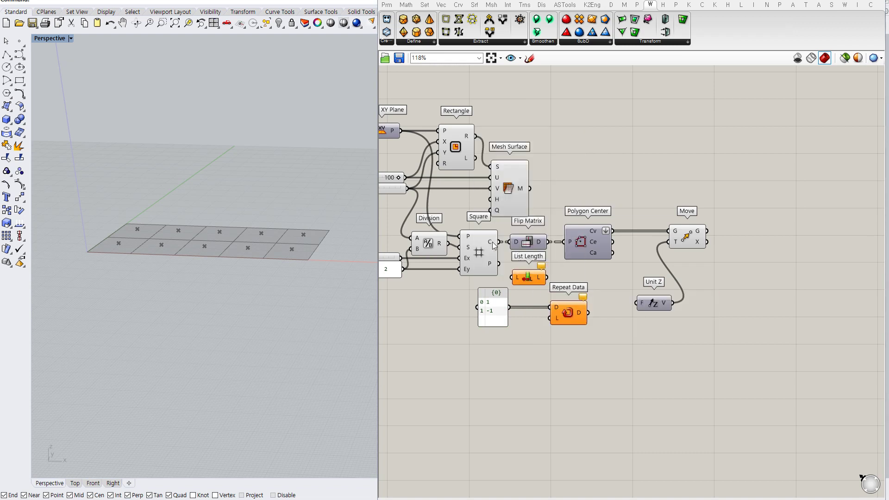
{"action": "left_click_drag", "start_coordinate": [499, 248], "coordinate": [512, 277]}
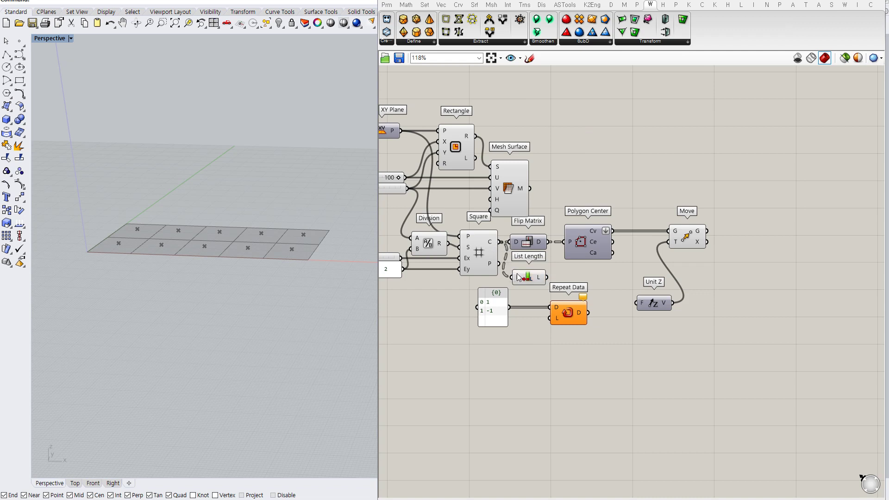
{"action": "right_click", "coordinate": [515, 275]}
{"action": "left_click", "coordinate": [537, 347]}
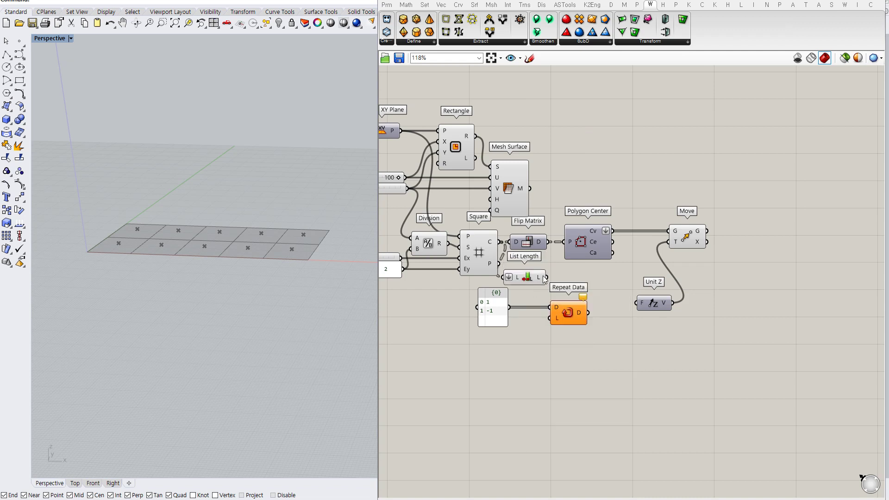
{"action": "left_click_drag", "start_coordinate": [539, 280], "coordinate": [457, 311]}
{"action": "left_click_drag", "start_coordinate": [517, 340], "coordinate": [510, 338]}
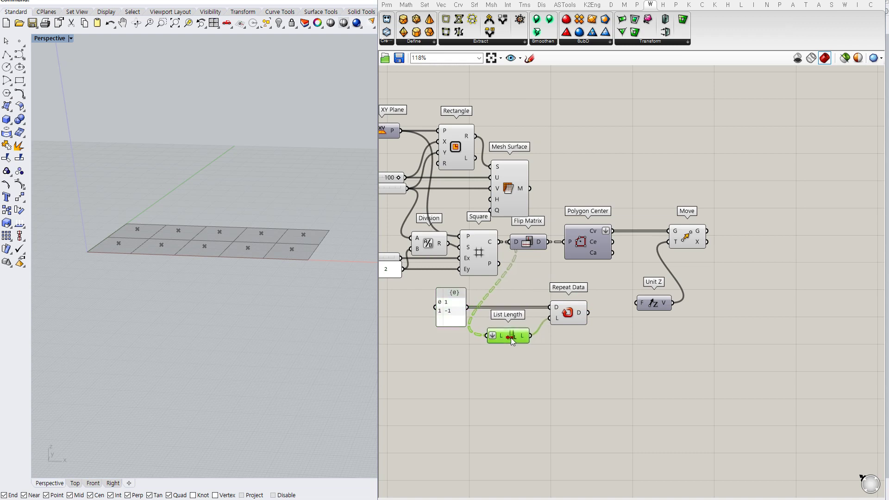
Line up List Length and Repeat Data beside the panel, and shift Flip Matrix closer to Polygon Center
{"action": "left_click_drag", "start_coordinate": [529, 242], "coordinate": [537, 244]}
{"action": "left_click_drag", "start_coordinate": [568, 305], "coordinate": [556, 305]}
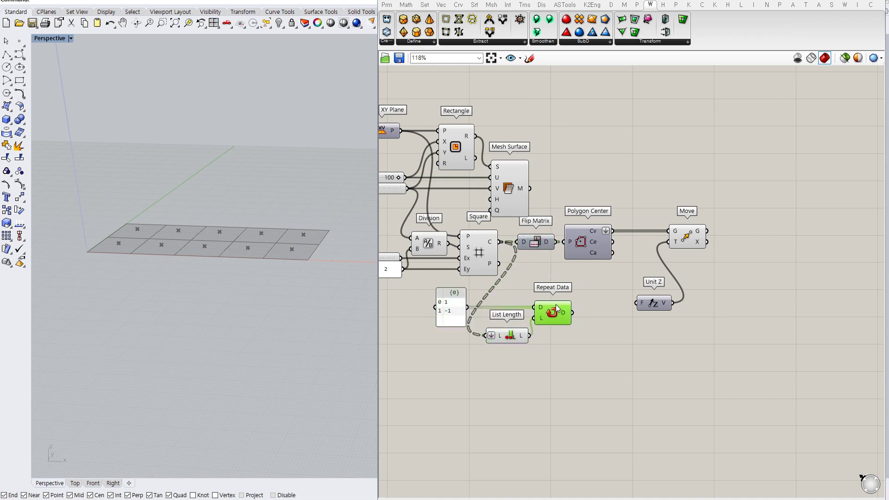
{"action": "left_click_drag", "start_coordinate": [519, 338], "coordinate": [518, 320]}
{"action": "left_click", "coordinate": [516, 343]}
Insert a Multiplication component between Repeat Data's output and Unit Z's factor input
{"action": "right_click_drag", "start_coordinate": [599, 322], "coordinate": [592, 311]}
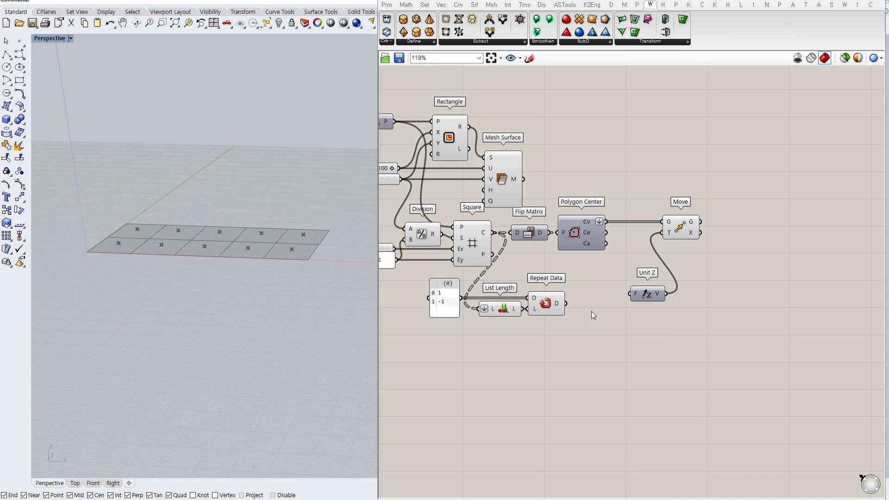
{"action": "double_click", "coordinate": [598, 299]}
{"action": "type", "text": "*"}
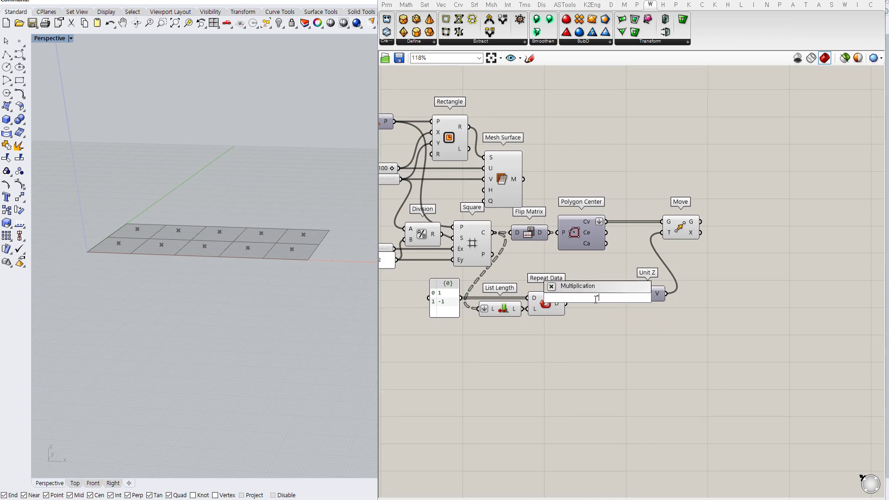
{"action": "key", "text": "Return"}
{"action": "left_click_drag", "start_coordinate": [581, 292], "coordinate": [632, 296]}
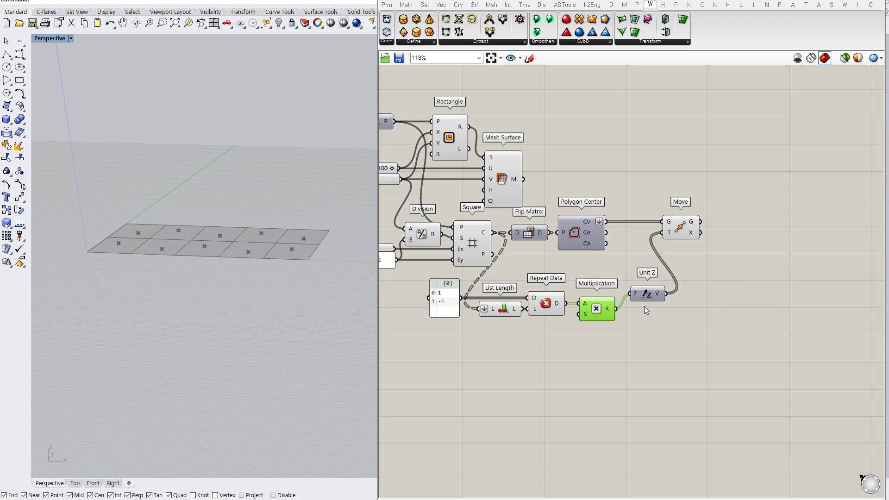
Add a 10.000 number slider to Multiplication's B input, set it to about 7.733, and tidy the Move and Unit Z placement
{"action": "double_click", "coordinate": [531, 340]}
{"action": "type", "text": "10."}
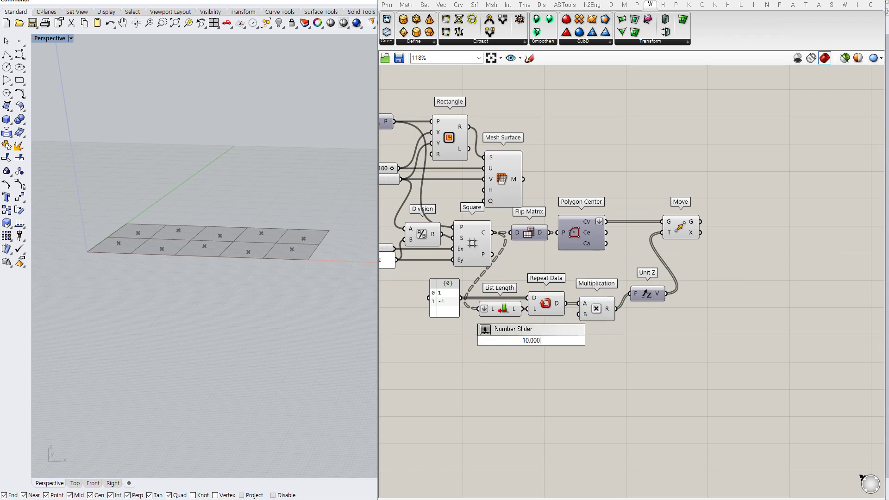
{"action": "key", "text": "Return"}
{"action": "left_click_drag", "start_coordinate": [580, 337], "coordinate": [577, 339]}
{"action": "left_click_drag", "start_coordinate": [493, 341], "coordinate": [485, 332]}
{"action": "left_click", "coordinate": [544, 348]}
{"action": "mouse_move", "coordinate": [559, 331]}
{"action": "left_mouse_down"}
{"action": "mouse_move", "coordinate": [502, 333]}
{"action": "mouse_move", "coordinate": [546, 334]}
{"action": "left_mouse_up"}
{"action": "right_click_drag", "start_coordinate": [266, 288], "coordinate": [270, 297]}
{"action": "left_click_drag", "start_coordinate": [672, 233], "coordinate": [654, 233]}
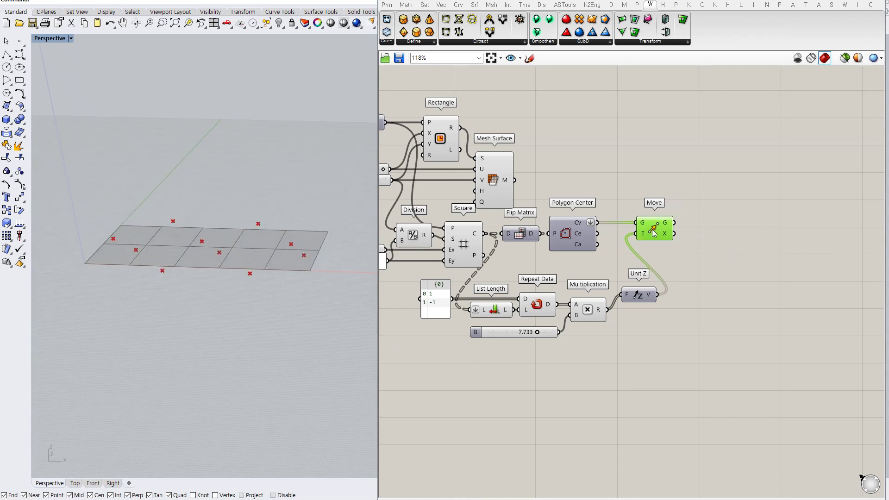
{"action": "left_click_drag", "start_coordinate": [640, 299], "coordinate": [631, 293]}
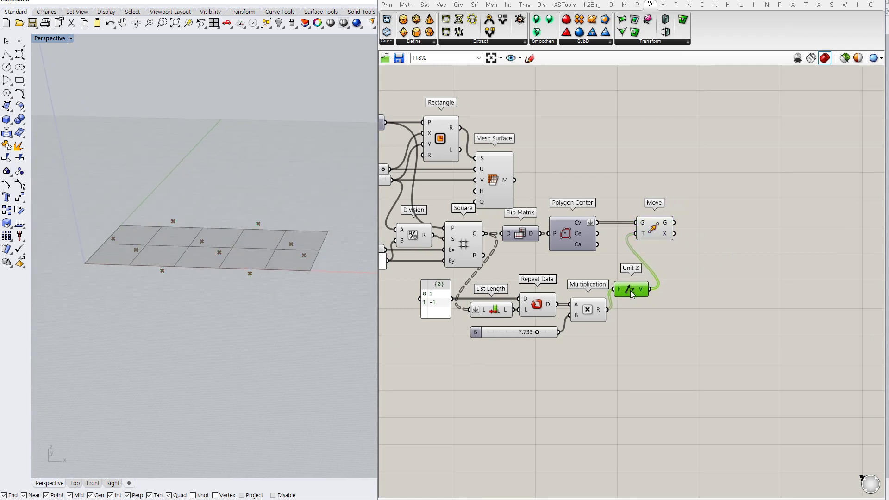
Add a Point Charge component and connect Move's geometry output to its point input
{"action": "double_click", "coordinate": [685, 265]}
{"action": "type", "text": "poin"}
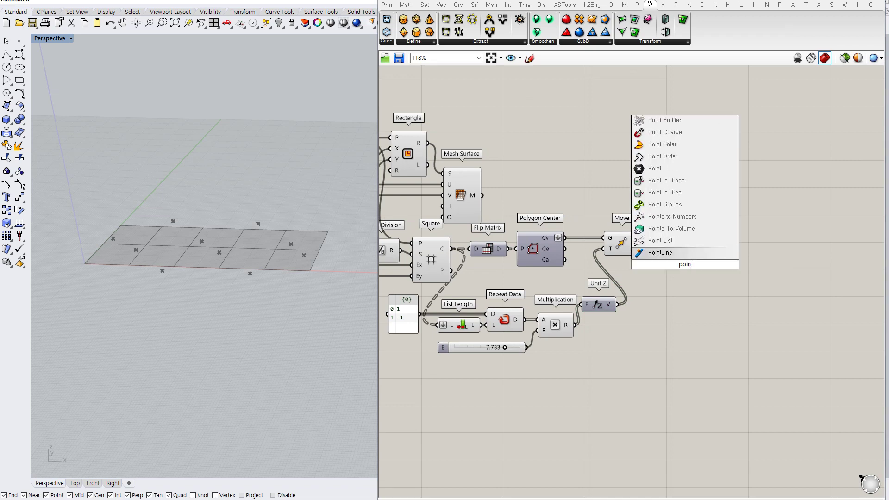
{"action": "type", "text": "t char"}
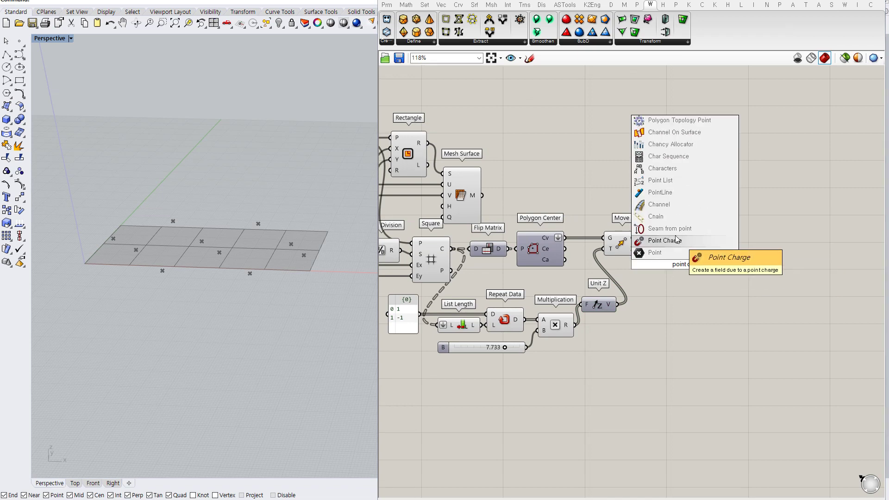
{"action": "key", "text": "Return"}
{"action": "left_click_drag", "start_coordinate": [642, 241], "coordinate": [701, 250]}
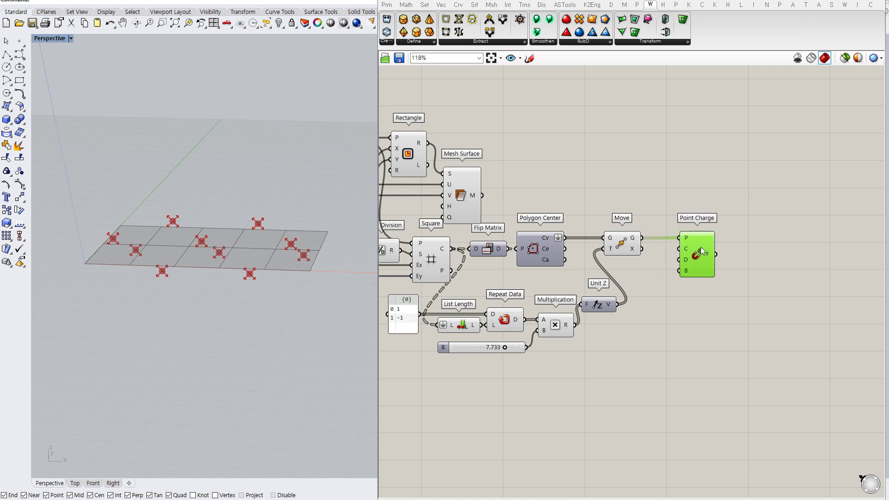
{"action": "left_click", "coordinate": [667, 281]}
Add a number slider with value 10.000 and connect it to Point Charge's decay input
{"action": "double_click", "coordinate": [649, 284]}
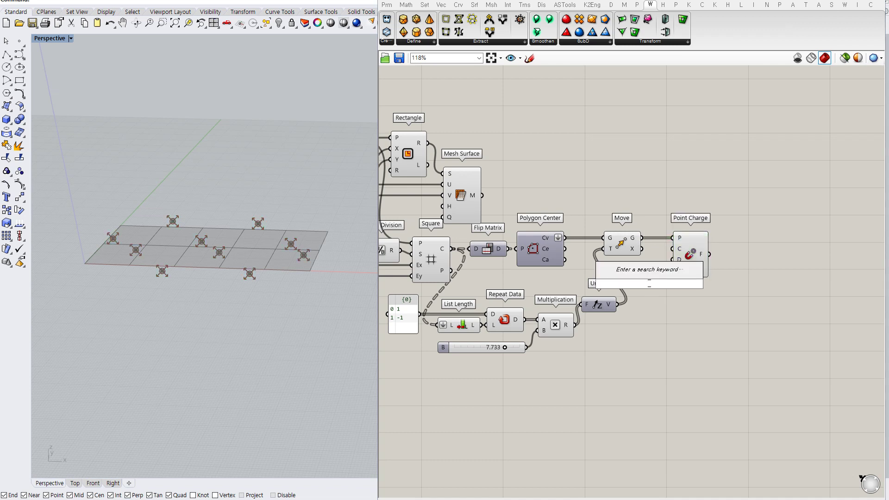
{"action": "type", "text": "10"}
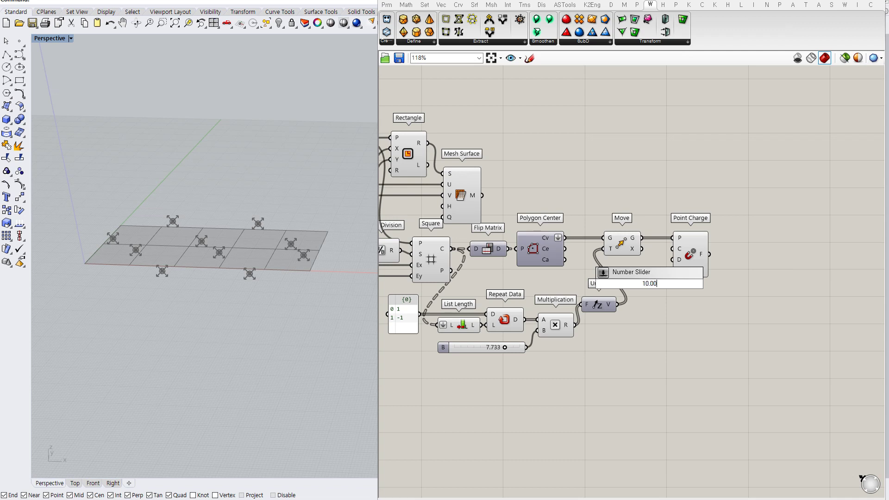
{"action": "key", "text": "Return"}
{"action": "left_click_drag", "start_coordinate": [644, 281], "coordinate": [615, 272]}
{"action": "left_click_drag", "start_coordinate": [689, 265], "coordinate": [688, 265]}
{"action": "left_click_drag", "start_coordinate": [672, 259], "coordinate": [664, 274]}
{"action": "left_click_drag", "start_coordinate": [632, 274], "coordinate": [612, 273]}
{"action": "left_click_drag", "start_coordinate": [691, 259], "coordinate": [683, 259]}
Add Merge Fields and Evaluate Field components, wiring Point Charge's field through Merge Fields into Evaluate Field
{"action": "double_click", "coordinate": [728, 260]}
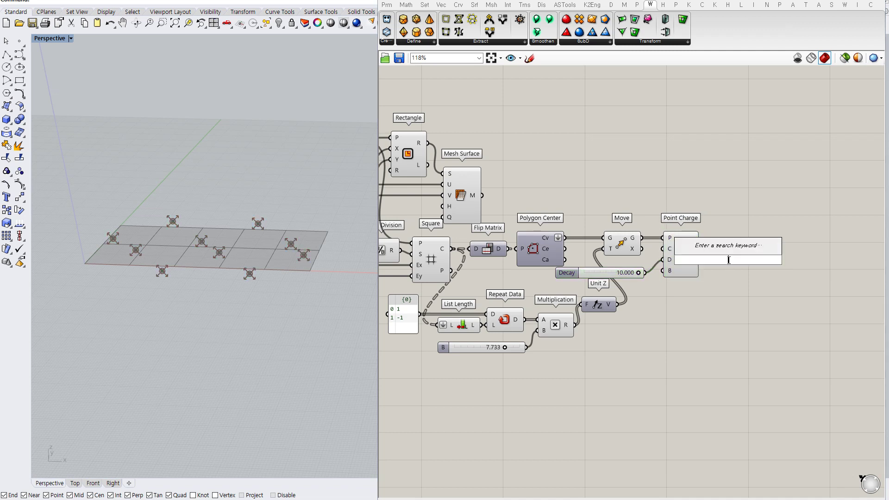
{"action": "type", "text": "merge"}
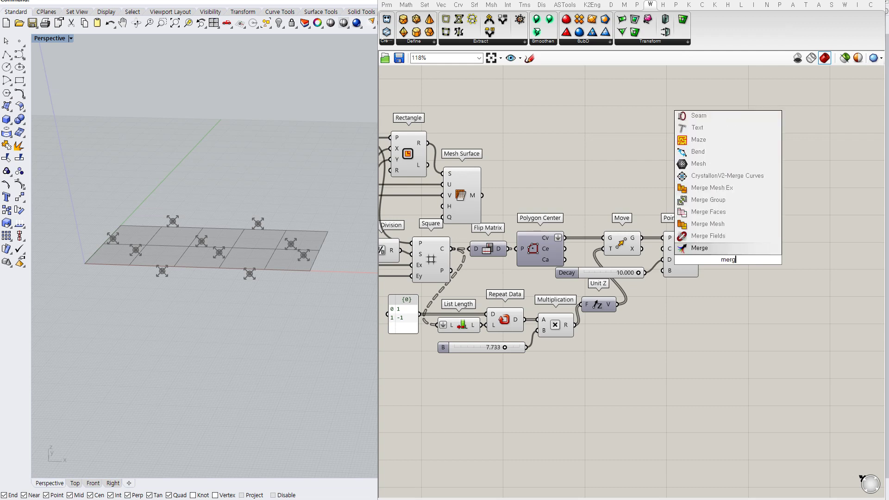
{"action": "left_click", "coordinate": [702, 236]}
{"action": "double_click", "coordinate": [779, 231]}
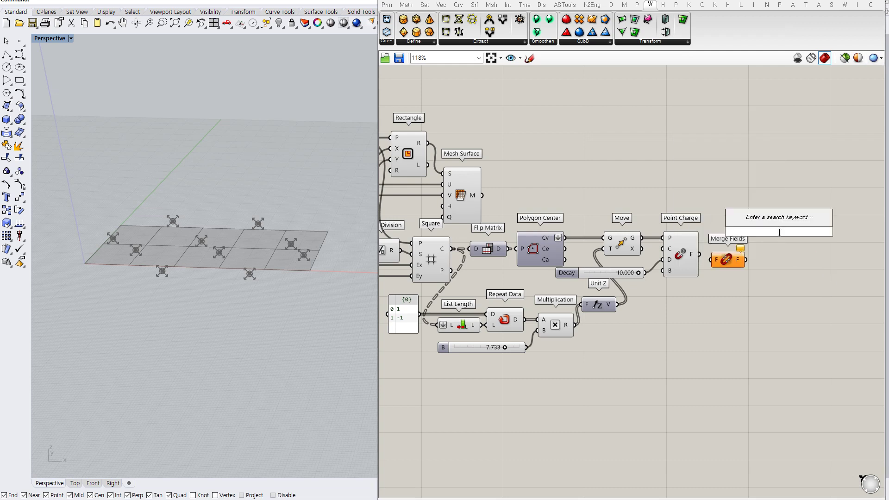
{"action": "type", "text": "eval"}
{"action": "left_click", "coordinate": [777, 139]}
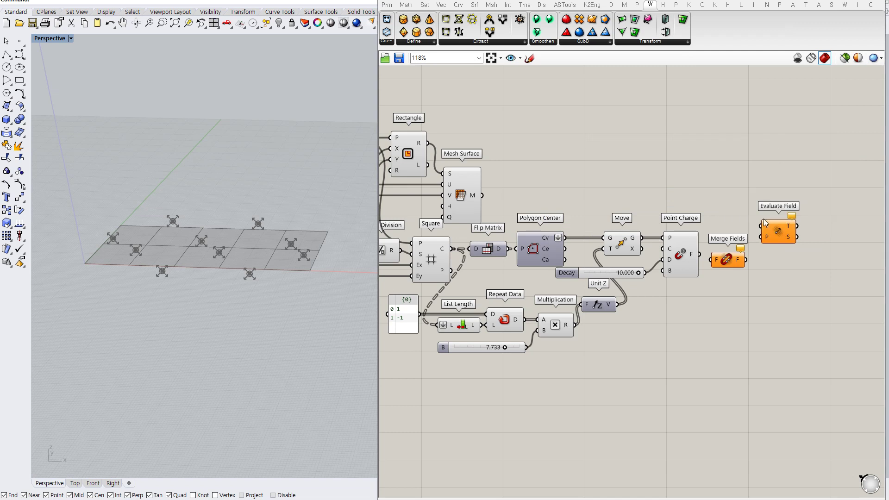
{"action": "left_click_drag", "start_coordinate": [699, 254], "coordinate": [732, 259]}
{"action": "left_click", "coordinate": [772, 245]}
{"action": "left_click_drag", "start_coordinate": [772, 235], "coordinate": [764, 216]}
{"action": "left_click", "coordinate": [769, 240]}
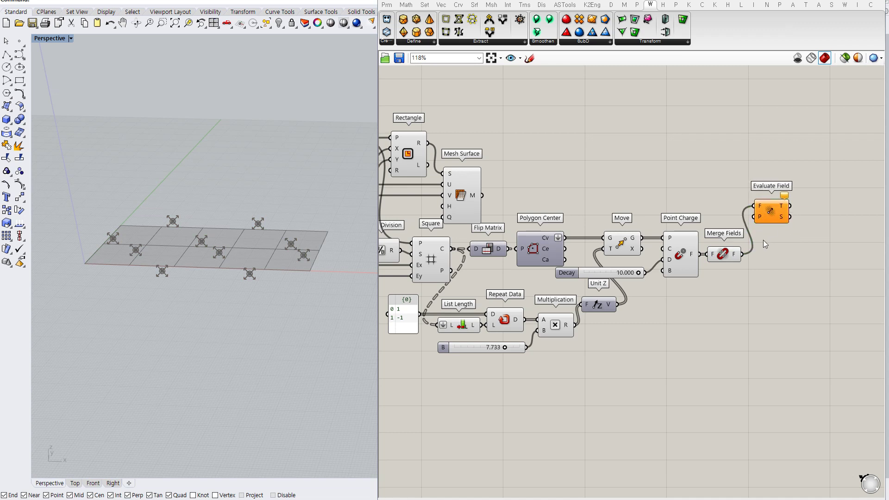
Add a Deconstruct Mesh component for the Mesh Surface output and connect its vertices to Evaluate Field's point input
{"action": "double_click", "coordinate": [521, 187]}
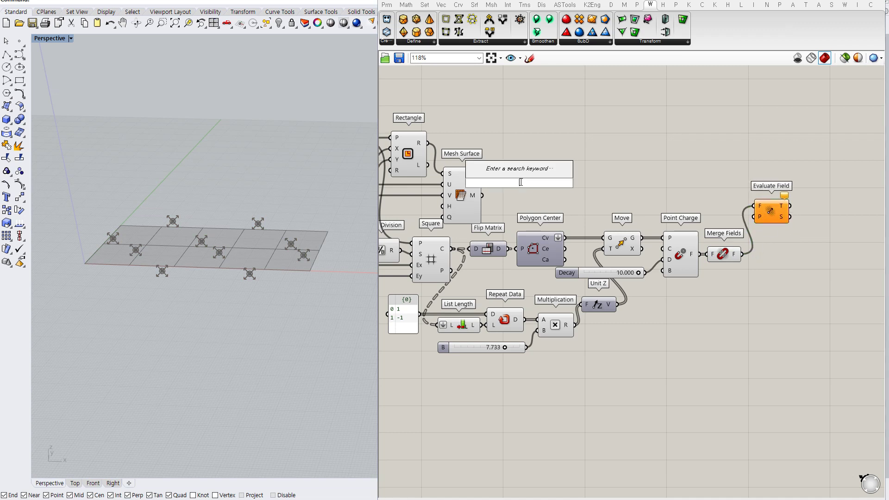
{"action": "type", "text": "de mesh"}
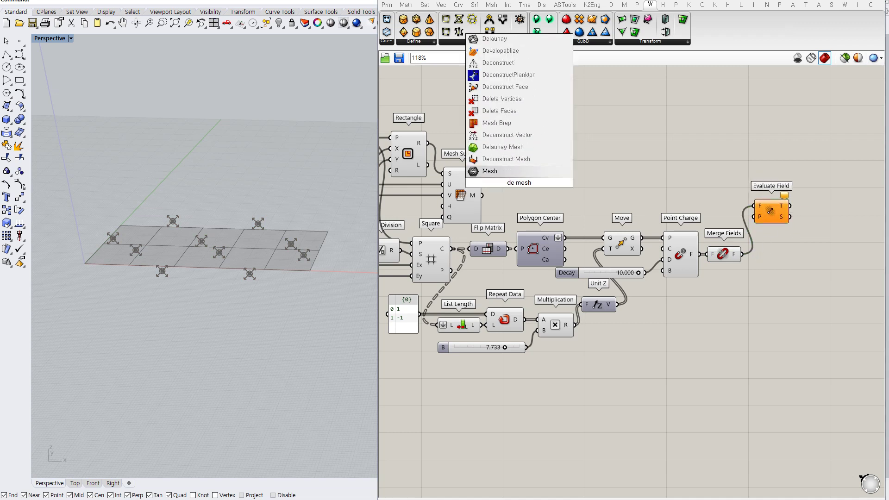
{"action": "left_click", "coordinate": [506, 159]}
{"action": "left_click_drag", "start_coordinate": [481, 195], "coordinate": [763, 213]}
Turn off the preview of Mesh Surface, Deconstruct Mesh, Point Charge, Merge Fields and Evaluate Field
{"action": "left_click", "coordinate": [525, 185]}
{"action": "key", "text": "ctrl+q"}
{"action": "left_click", "coordinate": [667, 160]}
{"action": "left_click_drag", "start_coordinate": [786, 268], "coordinate": [679, 192]}
{"action": "key", "text": "ctrl+q"}
{"action": "left_click", "coordinate": [771, 250]}
{"action": "left_click_drag", "start_coordinate": [766, 218], "coordinate": [760, 218]}
{"action": "right_click_drag", "start_coordinate": [790, 255], "coordinate": [688, 276]}
{"action": "left_click", "coordinate": [660, 260]}
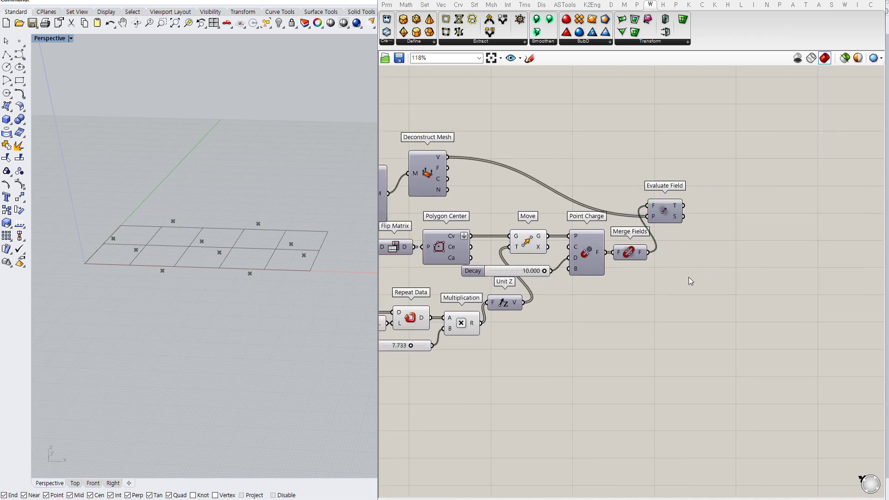
Add Bounds and Remap Numbers components, wiring Evaluate Field's strength into both and the bounds into Remap Numbers' source input
{"action": "double_click", "coordinate": [723, 232]}
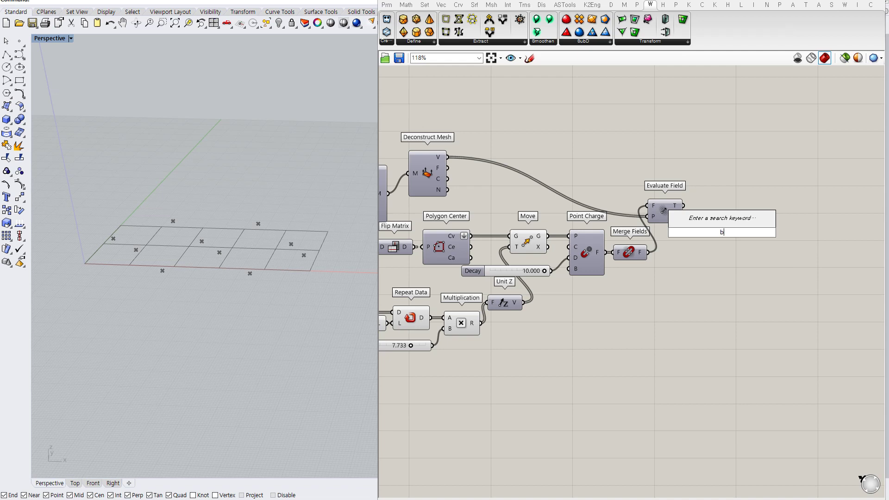
{"action": "type", "text": "bound"}
{"action": "left_click", "coordinate": [702, 175]}
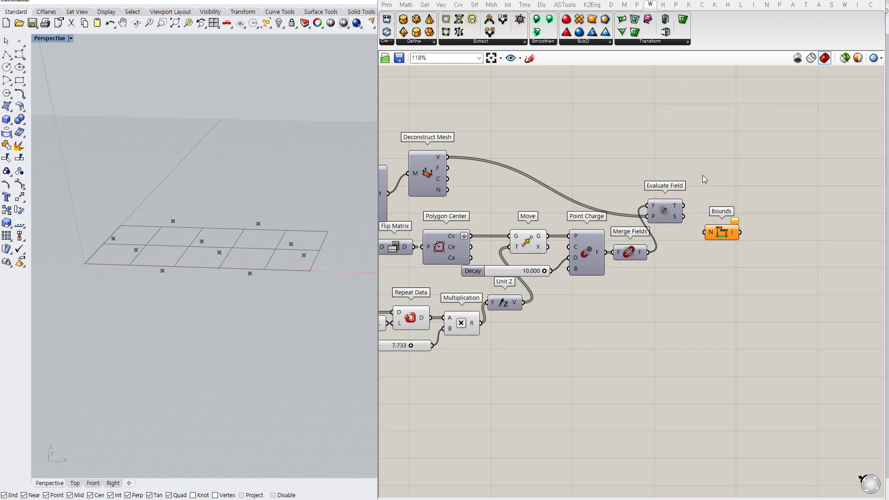
{"action": "double_click", "coordinate": [762, 187]}
{"action": "type", "text": "remap"}
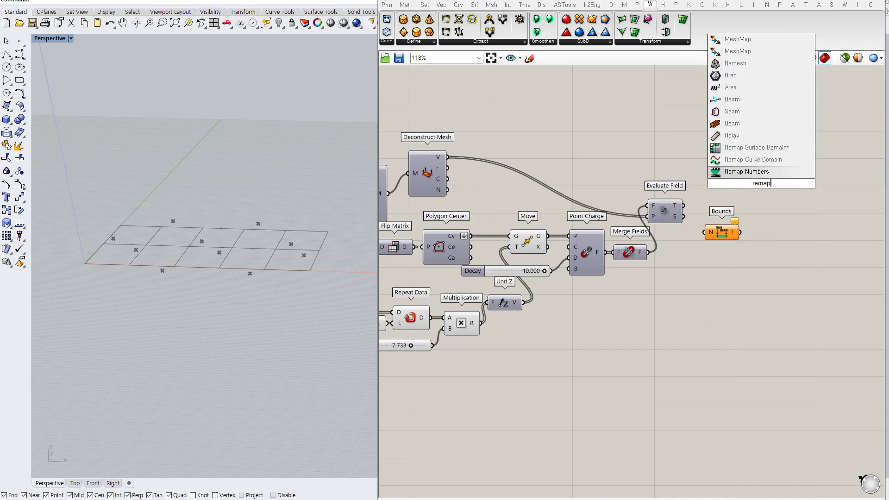
{"action": "left_click", "coordinate": [756, 172]}
{"action": "left_click_drag", "start_coordinate": [711, 229], "coordinate": [687, 230]}
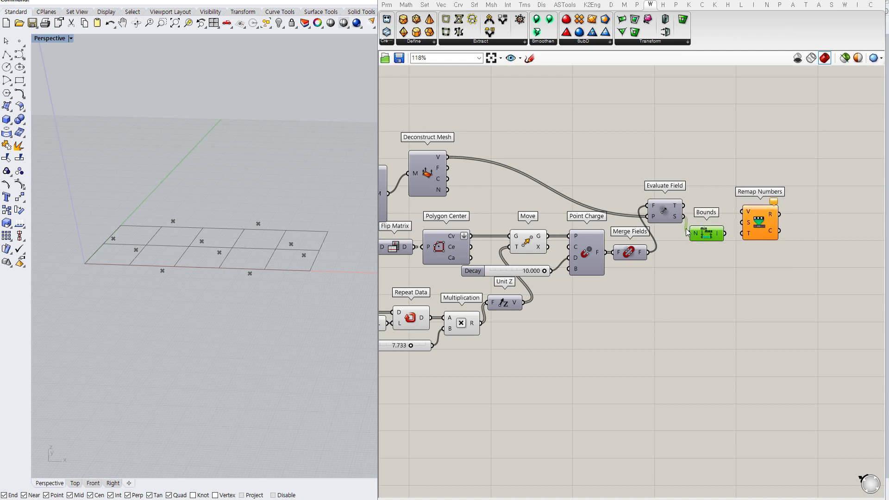
{"action": "left_click_drag", "start_coordinate": [755, 220], "coordinate": [729, 272]}
{"action": "left_click", "coordinate": [740, 259]}
{"action": "left_click", "coordinate": [716, 264]}
Add a Construct Domain component and connect it to Remap Numbers' target input
{"action": "double_click", "coordinate": [711, 272]}
{"action": "type", "text": "cons"}
{"action": "left_click", "coordinate": [703, 262]}
{"action": "left_click_drag", "start_coordinate": [711, 271], "coordinate": [704, 274]}
Add a number slider with value 10.000 near the Construct Domain component
{"action": "double_click", "coordinate": [614, 309]}
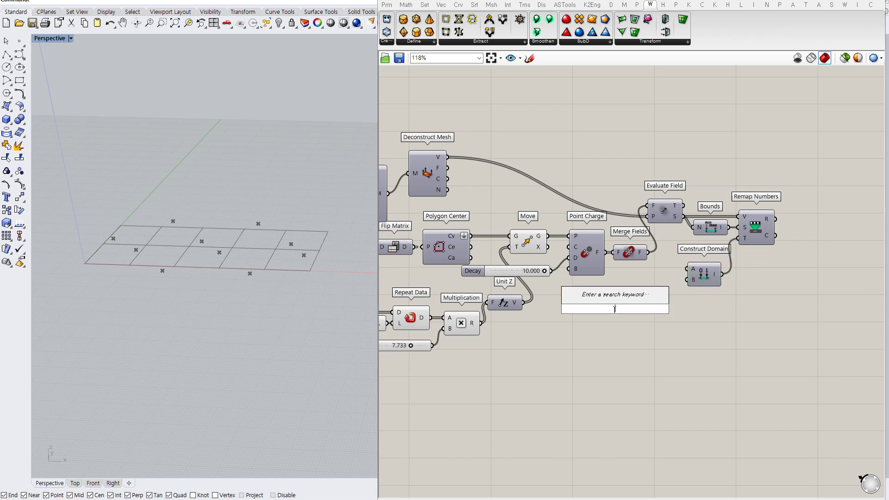
{"action": "type", "text": "10."}
{"action": "key", "text": "Return"}
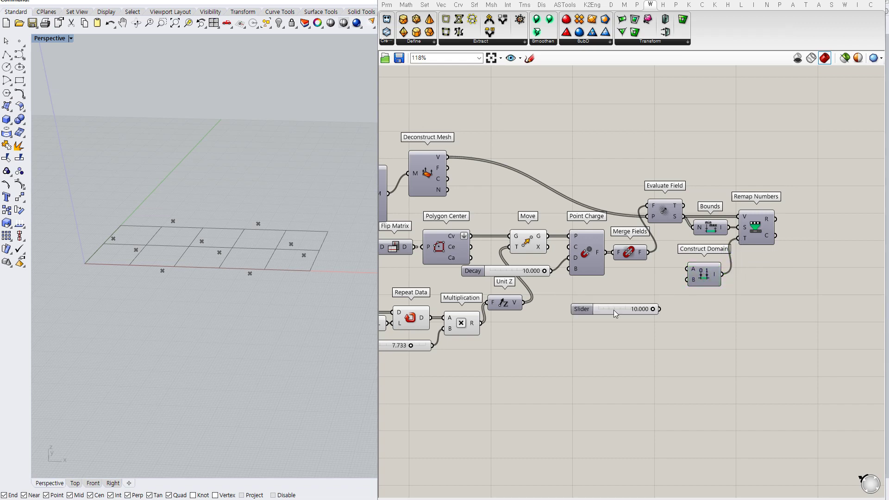
{"action": "left_click_drag", "start_coordinate": [618, 312], "coordinate": [641, 291]}
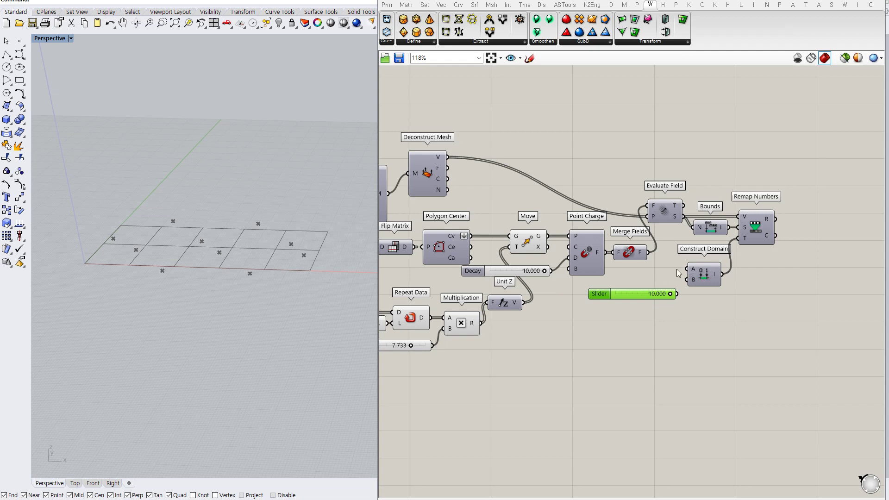
Try a second slider with value 0, and delete it together with the Construct Domain component
{"action": "double_click", "coordinate": [645, 277]}
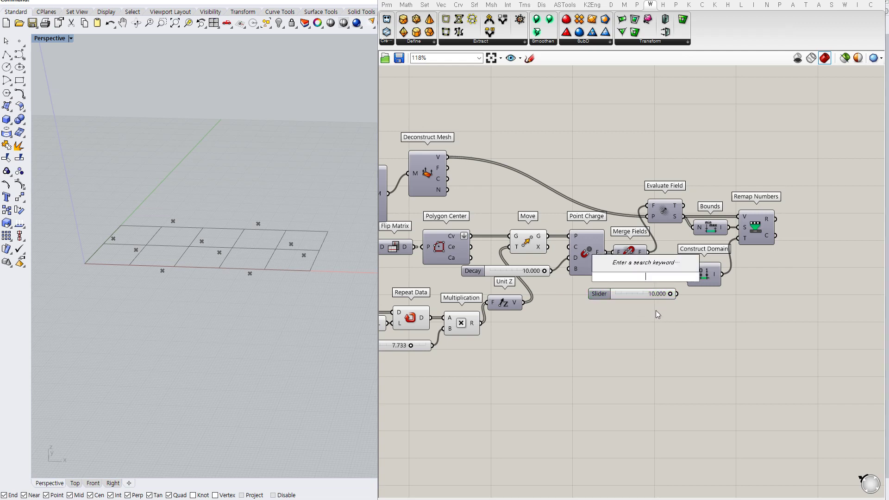
{"action": "type", "text": "10"}
{"action": "key", "text": "Return"}
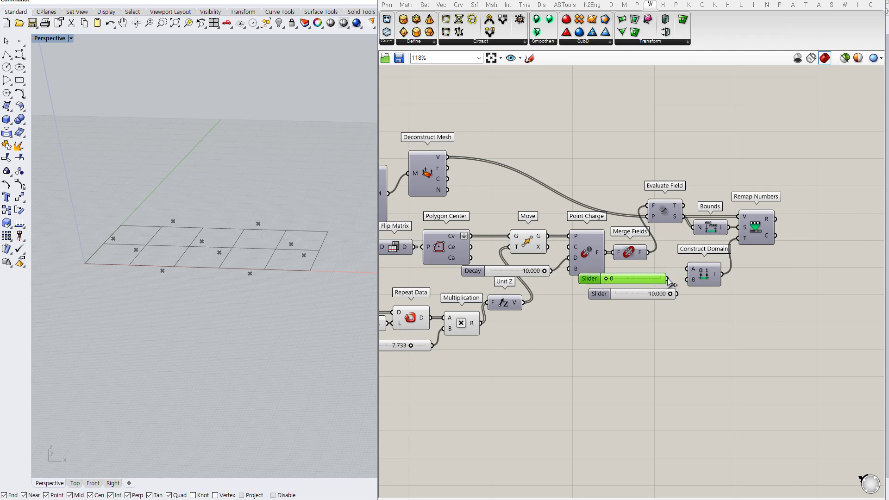
{"action": "left_click", "coordinate": [699, 278]}
{"action": "key", "text": "Delete"}
{"action": "left_click", "coordinate": [644, 277]}
{"action": "key", "text": "Delete"}
Connect the 10.000 slider directly to Remap Numbers' target input and place it below Bounds
{"action": "left_click_drag", "start_coordinate": [639, 292], "coordinate": [704, 262]}
{"action": "left_click", "coordinate": [758, 267]}
{"action": "left_click_drag", "start_coordinate": [740, 239], "coordinate": [742, 262]}
{"action": "left_click_drag", "start_coordinate": [706, 263], "coordinate": [684, 276]}
{"action": "left_click", "coordinate": [759, 265]}
Add an Amplitude component, feeding it Evaluate Field's tensor as vector and the remapped numbers as amplitude
{"action": "right_click_drag", "start_coordinate": [785, 265], "coordinate": [738, 270]}
{"action": "double_click", "coordinate": [773, 241]}
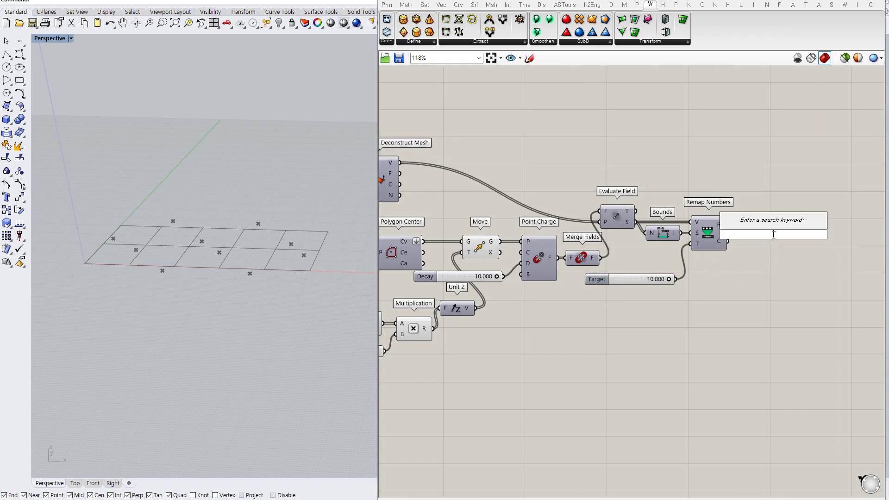
{"action": "type", "text": "amp"}
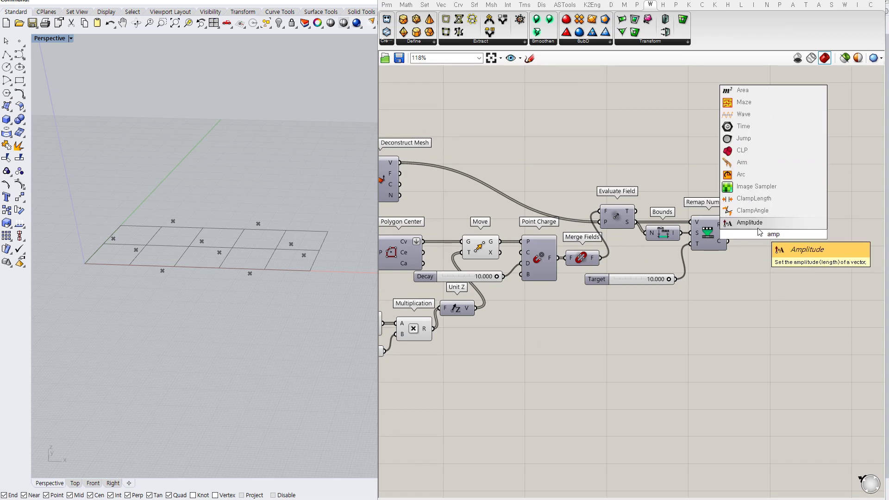
{"action": "key", "text": "Return"}
{"action": "left_click_drag", "start_coordinate": [755, 239], "coordinate": [763, 201]}
{"action": "left_click", "coordinate": [763, 242]}
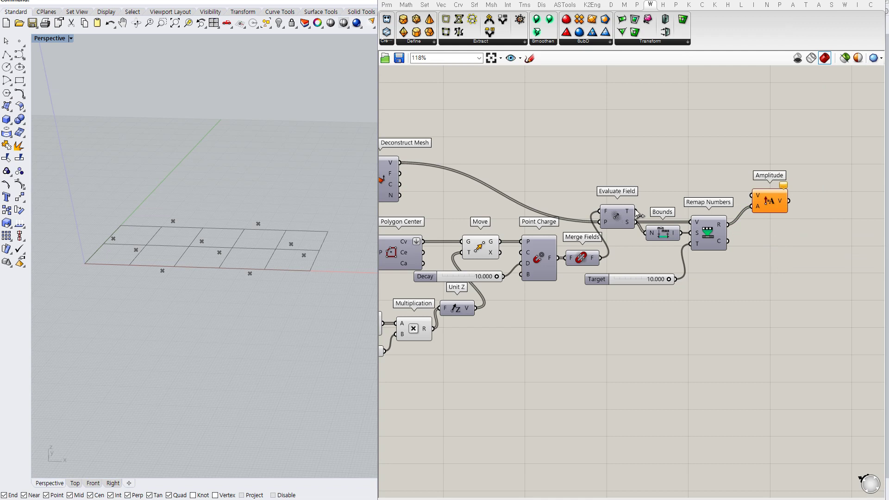
{"action": "left_click_drag", "start_coordinate": [637, 215], "coordinate": [751, 195]}
{"action": "left_click_drag", "start_coordinate": [768, 201], "coordinate": [751, 214]}
{"action": "left_click", "coordinate": [760, 243]}
{"action": "right_click_drag", "start_coordinate": [774, 242], "coordinate": [753, 246]}
{"action": "left_click_drag", "start_coordinate": [639, 237], "coordinate": [635, 258]}
{"action": "right_click_drag", "start_coordinate": [756, 249], "coordinate": [741, 263]}
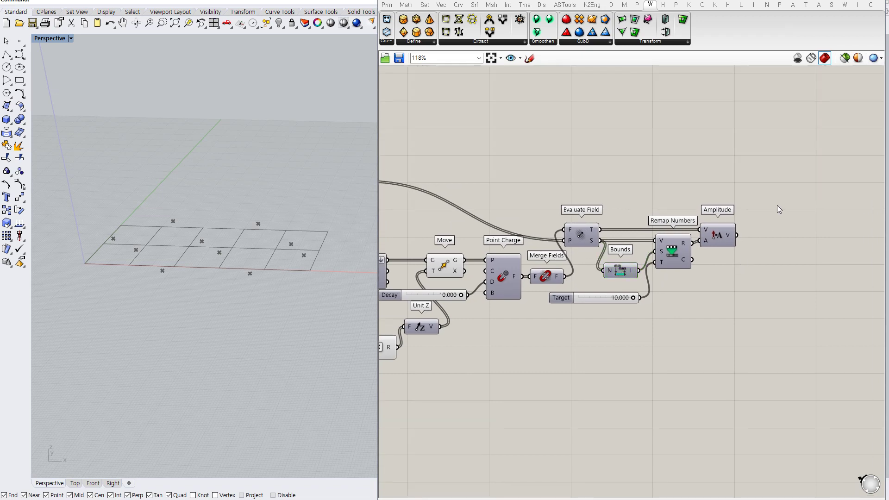
Add a Move component that moves Deconstruct Mesh's vertices by the Amplitude vectors
{"action": "double_click", "coordinate": [777, 205]}
{"action": "type", "text": "move"}
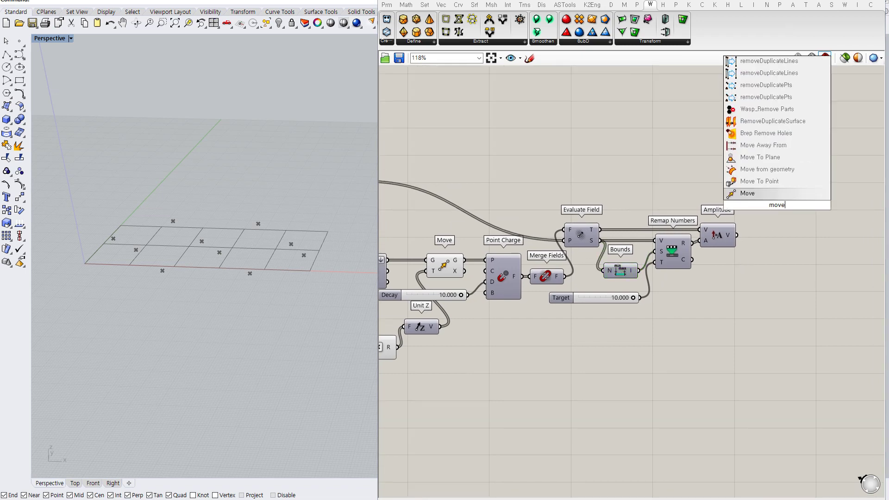
{"action": "left_click", "coordinate": [749, 196]}
{"action": "left_click_drag", "start_coordinate": [746, 225], "coordinate": [738, 234]}
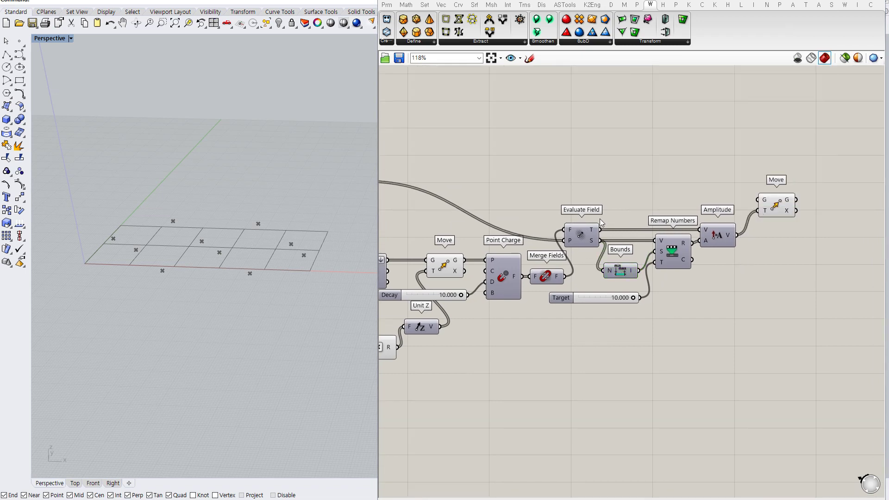
{"action": "right_click_drag", "start_coordinate": [469, 207], "coordinate": [522, 207]}
{"action": "left_click_drag", "start_coordinate": [417, 182], "coordinate": [810, 185]}
{"action": "left_click", "coordinate": [821, 224]}
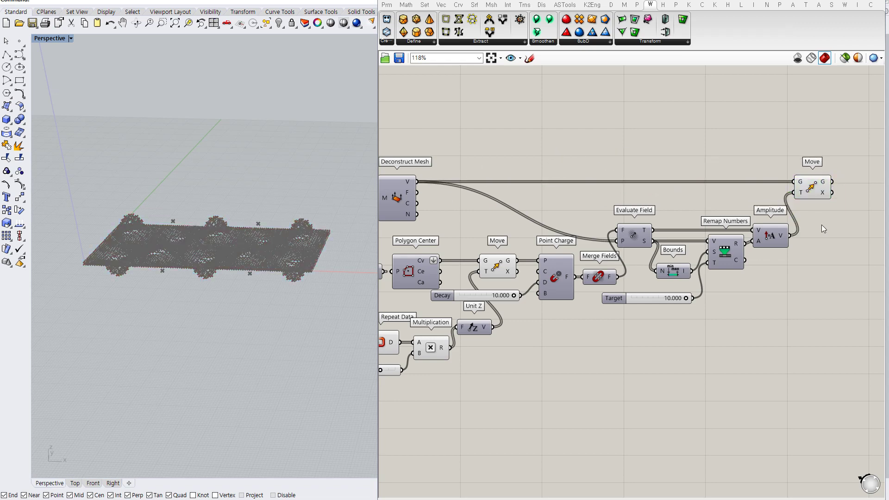
{"action": "right_click_drag", "start_coordinate": [821, 224], "coordinate": [774, 232]}
Turn off the preview of the Move component that shifts the cell centers
{"action": "right_click_drag", "start_coordinate": [510, 337], "coordinate": [579, 302]}
{"action": "left_click", "coordinate": [515, 278]}
{"action": "left_click", "coordinate": [538, 318]}
Set the Target slider to 8.385 and the Decay slider to 7.960
{"action": "right_click_drag", "start_coordinate": [720, 305], "coordinate": [638, 306]}
{"action": "right_click_drag", "start_coordinate": [337, 267], "coordinate": [303, 263]}
{"action": "mouse_move", "coordinate": [675, 298]}
{"action": "left_mouse_down"}
{"action": "mouse_move", "coordinate": [649, 299]}
{"action": "mouse_move", "coordinate": [663, 299]}
{"action": "left_mouse_up"}
{"action": "right_click_drag", "start_coordinate": [515, 345], "coordinate": [666, 345]}
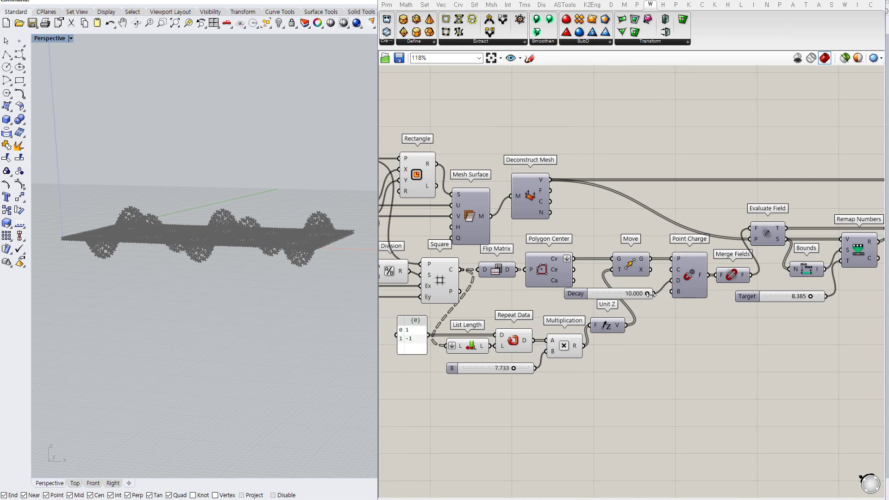
{"action": "mouse_move", "coordinate": [648, 294]}
{"action": "left_mouse_down"}
{"action": "mouse_move", "coordinate": [607, 295]}
{"action": "mouse_move", "coordinate": [636, 298]}
{"action": "left_mouse_up"}
Set the Multiplication component's B slider to 8.866
{"action": "right_click_drag", "start_coordinate": [442, 397], "coordinate": [506, 399]}
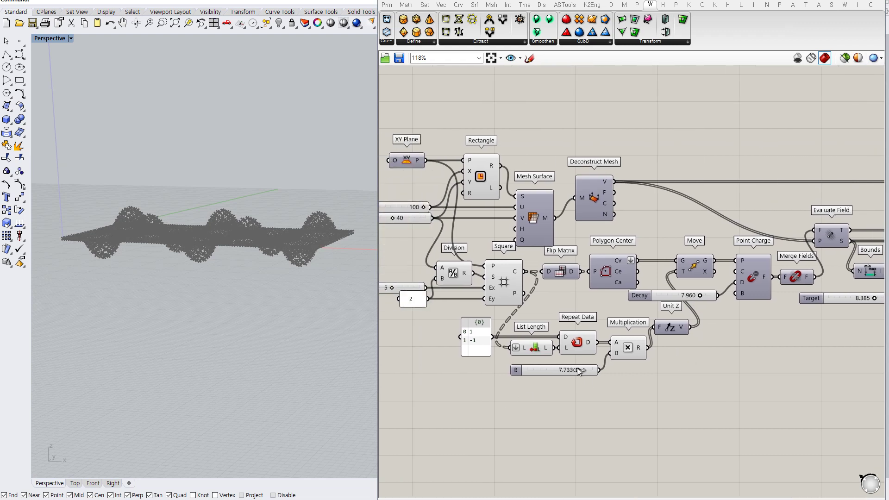
{"action": "mouse_move", "coordinate": [577, 368]}
{"action": "left_mouse_down"}
{"action": "mouse_move", "coordinate": [553, 370]}
{"action": "mouse_move", "coordinate": [604, 369]}
{"action": "mouse_move", "coordinate": [588, 370]}
{"action": "left_mouse_up"}
{"action": "right_click_drag", "start_coordinate": [351, 305], "coordinate": [291, 299]}
{"action": "scroll", "coordinate": [265, 271], "scroll_direction": "down", "scroll_amount": 4}
Add a Construct Mesh component and connect the moved vertices to its vertices input
{"action": "right_click_drag", "start_coordinate": [636, 311], "coordinate": [426, 320]}
{"action": "right_click_drag", "start_coordinate": [774, 287], "coordinate": [569, 331]}
{"action": "double_click", "coordinate": [670, 255]}
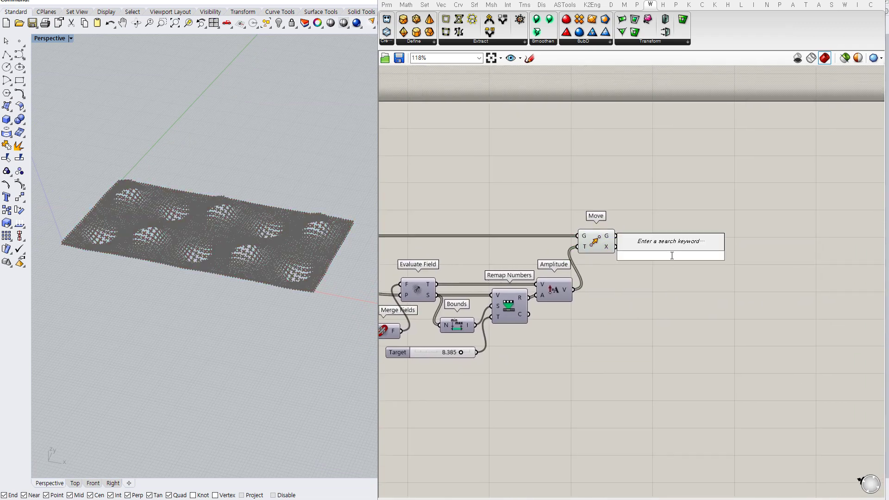
{"action": "type", "text": "con mesh"}
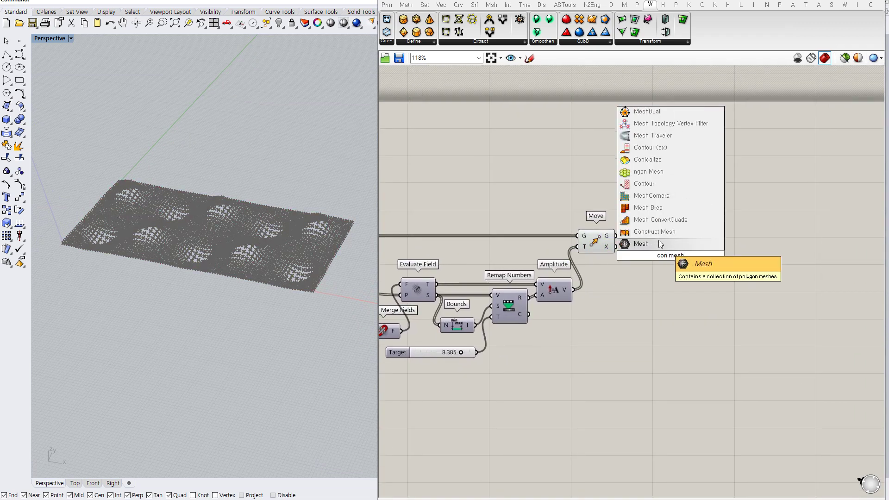
{"action": "left_click", "coordinate": [654, 231]}
{"action": "left_click_drag", "start_coordinate": [651, 244], "coordinate": [623, 241]}
Connect Deconstruct Mesh's faces to Construct Mesh's faces input and turn off the preview of the vertex Move component
{"action": "scroll", "coordinate": [558, 278], "scroll_direction": "down", "scroll_amount": 1}
{"action": "right_click_drag", "start_coordinate": [558, 278], "coordinate": [704, 249]}
{"action": "right_click_drag", "start_coordinate": [430, 236], "coordinate": [453, 229]}
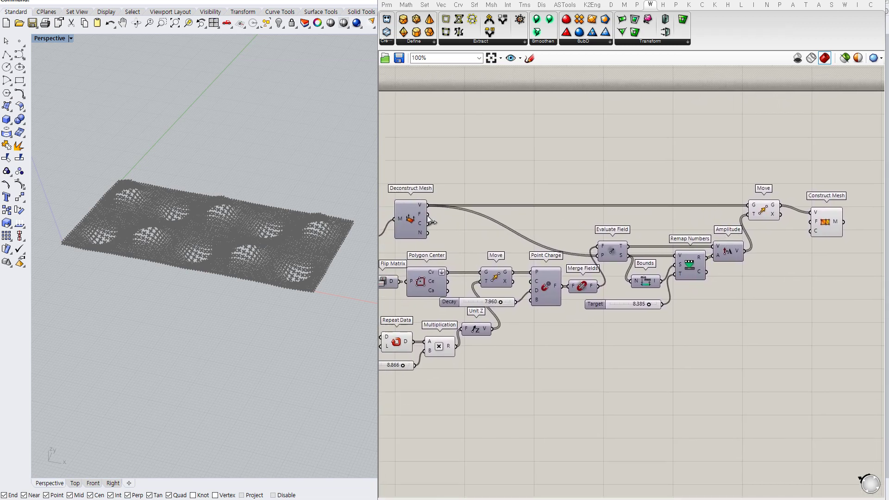
{"action": "left_click_drag", "start_coordinate": [428, 216], "coordinate": [809, 226]}
{"action": "left_click", "coordinate": [761, 211]}
{"action": "key", "text": "ctrl+q"}
{"action": "left_click", "coordinate": [811, 238]}
{"action": "right_click_drag", "start_coordinate": [789, 263], "coordinate": [718, 287]}
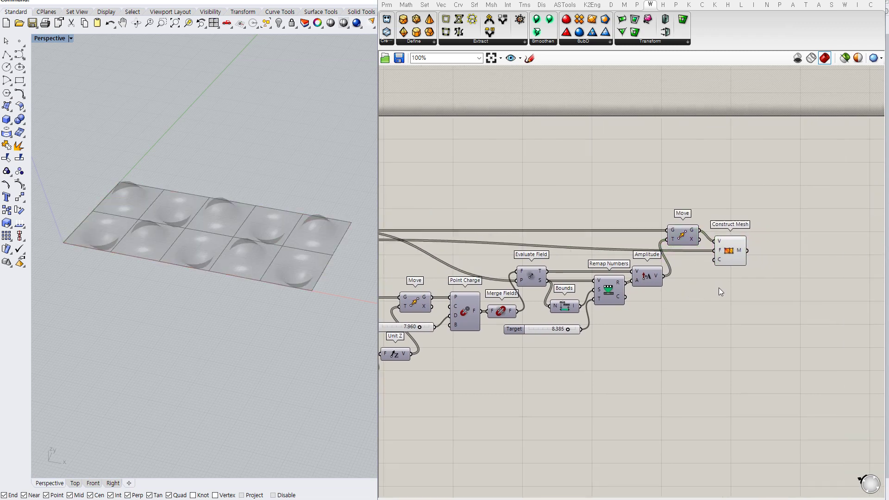
Turn off the preview of the Square grid component so only the constructed mesh is displayed
{"action": "left_click", "coordinate": [713, 277]}
{"action": "mouse_move", "coordinate": [302, 251]}
{"action": "right_mouse_down"}
{"action": "mouse_move", "coordinate": [299, 277]}
{"action": "mouse_move", "coordinate": [304, 265]}
{"action": "right_mouse_up"}
{"action": "right_click_drag", "start_coordinate": [485, 246], "coordinate": [657, 238]}
{"action": "scroll", "coordinate": [657, 238], "scroll_direction": "down", "scroll_amount": 3}
{"action": "scroll", "coordinate": [494, 264], "scroll_direction": "up", "scroll_amount": 4}
{"action": "left_click", "coordinate": [556, 300]}
{"action": "left_click", "coordinate": [537, 211]}
{"action": "right_click_drag", "start_coordinate": [768, 265], "coordinate": [523, 268]}
{"action": "right_click_drag", "start_coordinate": [795, 240], "coordinate": [669, 257]}
{"action": "left_click", "coordinate": [664, 245]}
{"action": "right_click_drag", "start_coordinate": [214, 258], "coordinate": [363, 298]}
{"action": "left_click", "coordinate": [628, 306]}
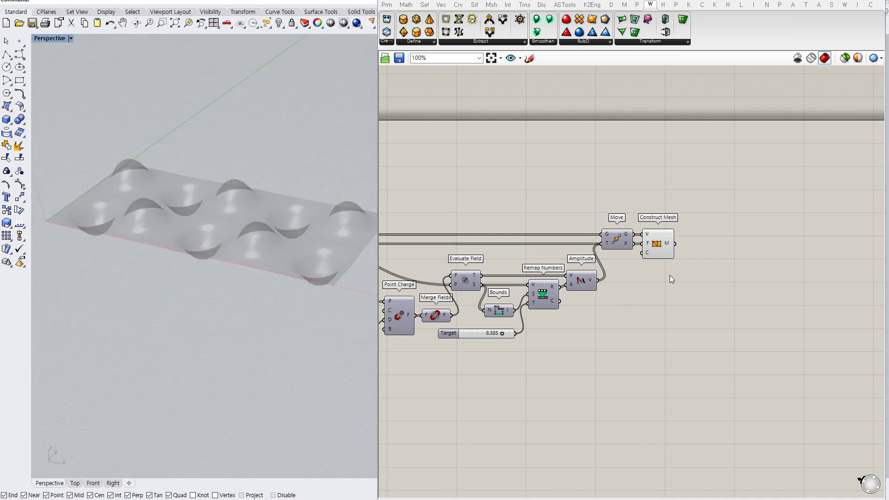
Add a Custom Preview Materials component and connect Construct Mesh's output to its geometry input
{"action": "left_click", "coordinate": [667, 242]}
{"action": "left_click", "coordinate": [730, 256]}
{"action": "double_click", "coordinate": [699, 256]}
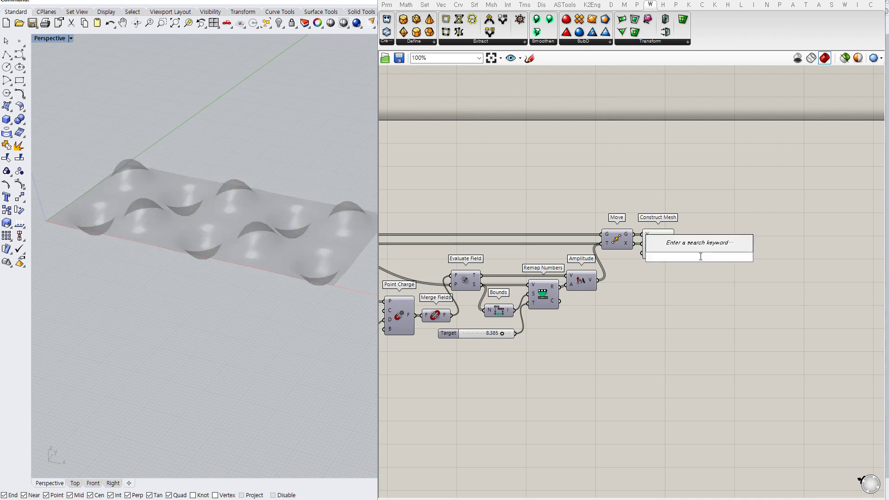
{"action": "type", "text": "custom"}
{"action": "left_click", "coordinate": [717, 216]}
{"action": "left_click_drag", "start_coordinate": [687, 238], "coordinate": [713, 250]}
{"action": "left_click", "coordinate": [672, 288]}
Widen the Rhino viewport and examine the shaded surface from a lower angle
{"action": "right_click_drag", "start_coordinate": [237, 239], "coordinate": [204, 299]}
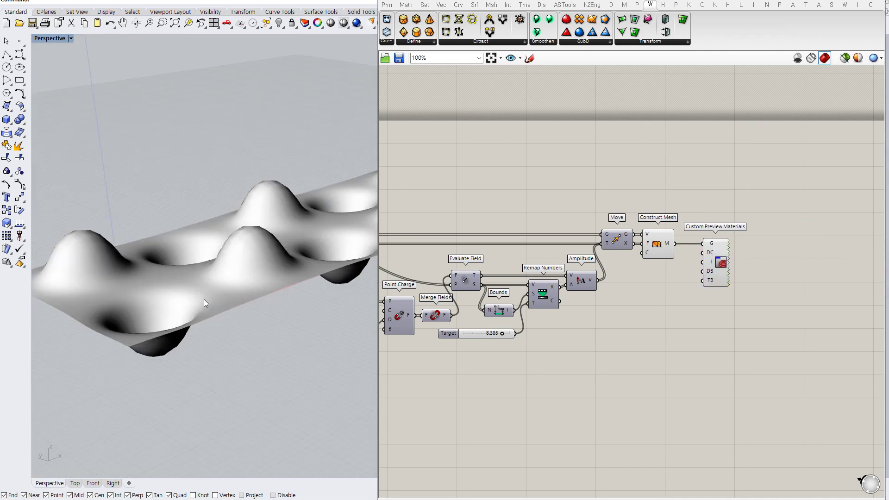
{"action": "scroll", "coordinate": [204, 299], "scroll_direction": "up", "scroll_amount": 3}
{"action": "left_click_drag", "start_coordinate": [377, 145], "coordinate": [552, 145]}
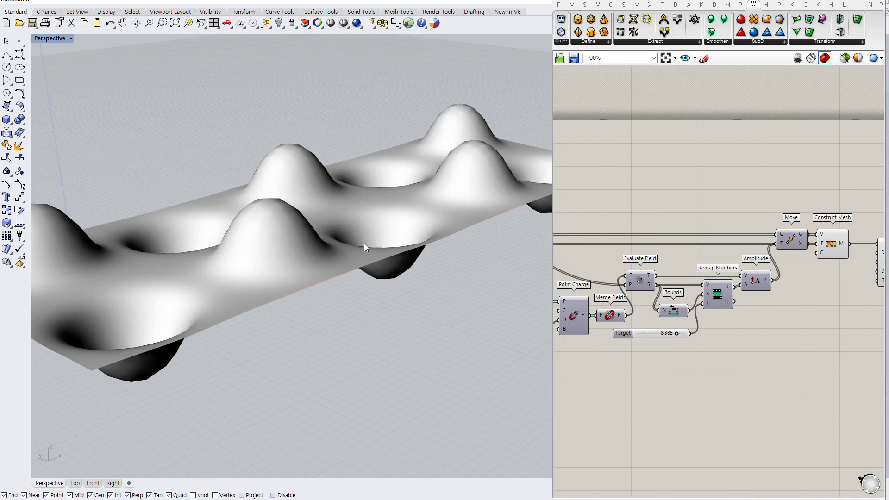
{"action": "scroll", "coordinate": [371, 227], "scroll_direction": "down", "scroll_amount": 3}
{"action": "right_click_drag", "start_coordinate": [392, 213], "coordinate": [398, 247]}
Move Custom Preview Materials aside and add Weaverbird's Catmull-Clark Subdivision, fed by Construct Mesh's output
{"action": "right_click_drag", "start_coordinate": [815, 217], "coordinate": [591, 215]}
{"action": "left_click_drag", "start_coordinate": [669, 252], "coordinate": [766, 253]}
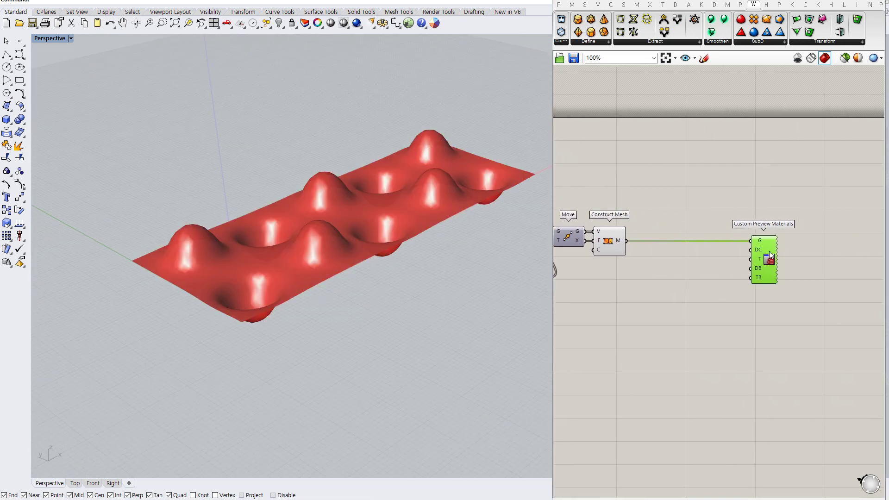
{"action": "double_click", "coordinate": [670, 271]}
{"action": "type", "text": "ccs"}
{"action": "left_click", "coordinate": [640, 260]}
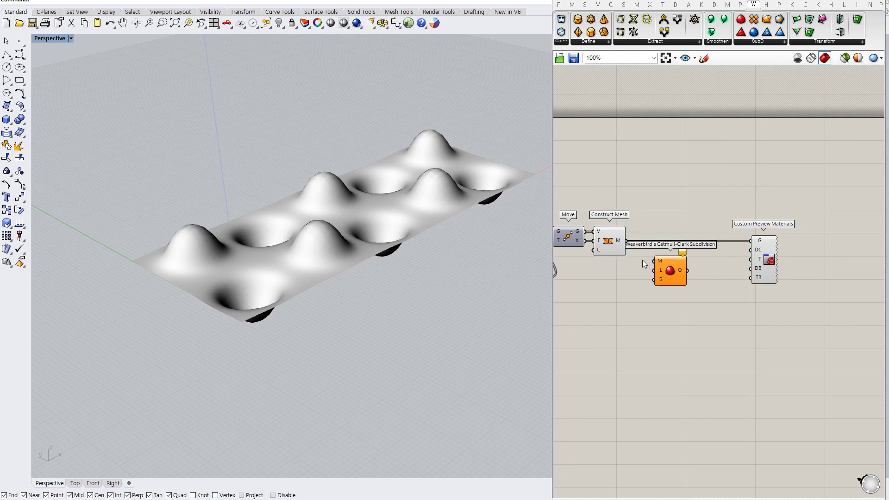
{"action": "left_click_drag", "start_coordinate": [626, 241], "coordinate": [657, 262]}
Add a panel containing 3 and connect it to the Catmull-Clark component's level input
{"action": "double_click", "coordinate": [612, 290]}
{"action": "type", "text": "3"}
{"action": "key", "text": "Return"}
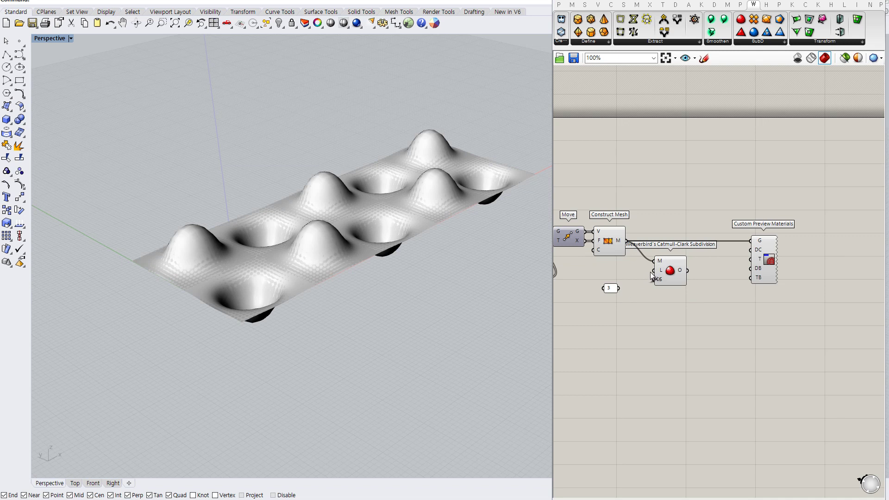
{"action": "left_click_drag", "start_coordinate": [619, 288], "coordinate": [653, 270]}
Duplicate the panel, change its content to 0, and connect it to the Catmull-Clark component's S input
{"action": "left_click", "coordinate": [613, 288]}
{"action": "scroll", "coordinate": [618, 284], "scroll_direction": "up", "scroll_amount": 2}
{"action": "left_click_drag", "start_coordinate": [622, 288], "coordinate": [623, 300], "text": "alt"}
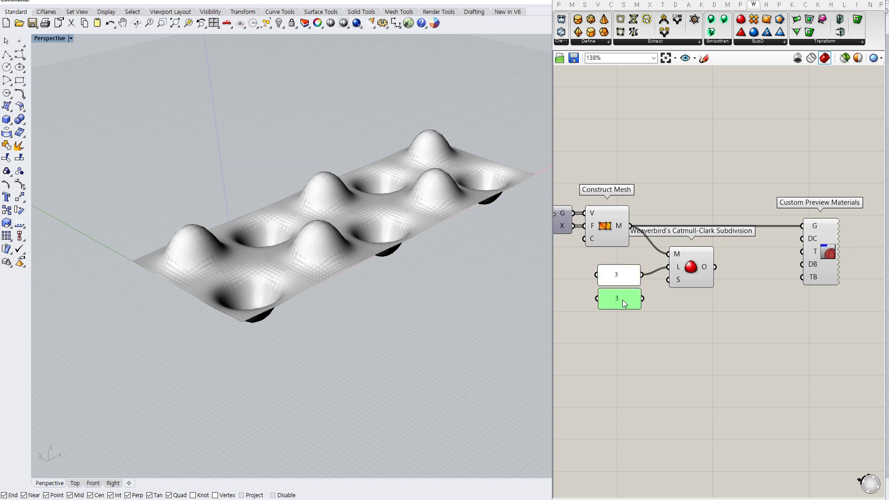
{"action": "double_click", "coordinate": [622, 299]}
{"action": "type", "text": "0"}
{"action": "left_click", "coordinate": [652, 367]}
{"action": "left_click_drag", "start_coordinate": [669, 279], "coordinate": [644, 305]}
Connect the subdivided mesh to Custom Preview Materials' geometry input and turn off Construct Mesh's preview
{"action": "left_click_drag", "start_coordinate": [715, 271], "coordinate": [838, 275]}
{"action": "left_click", "coordinate": [614, 222]}
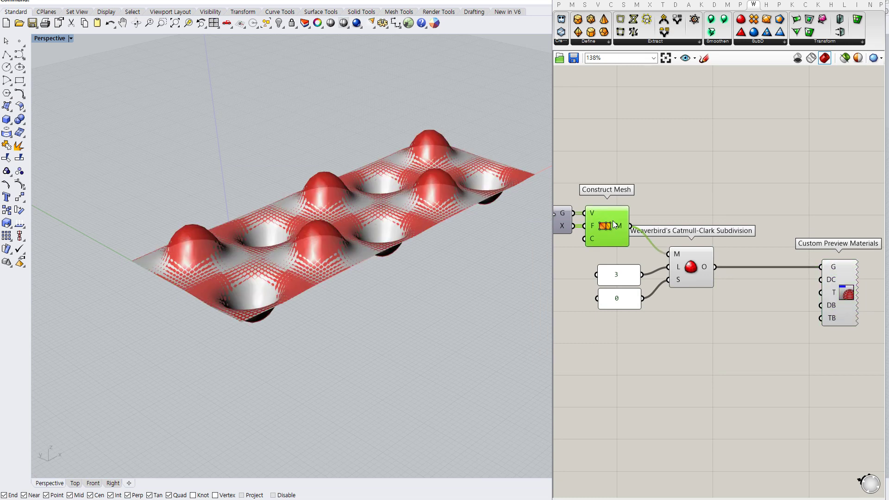
{"action": "left_click", "coordinate": [679, 329]}
Narrow the Rhino viewport and set the Target slider to 8.024
{"action": "right_click_drag", "start_coordinate": [504, 298], "coordinate": [330, 245]}
{"action": "left_click_drag", "start_coordinate": [552, 273], "coordinate": [450, 271]}
{"action": "right_click_drag", "start_coordinate": [379, 259], "coordinate": [283, 251], "text": "shift"}
{"action": "right_click_drag", "start_coordinate": [506, 257], "coordinate": [676, 241]}
{"action": "scroll", "coordinate": [676, 240], "scroll_direction": "down", "scroll_amount": 2}
{"action": "right_click_drag", "start_coordinate": [515, 300], "coordinate": [651, 299]}
{"action": "scroll", "coordinate": [658, 307], "scroll_direction": "up", "scroll_amount": 2}
{"action": "mouse_move", "coordinate": [653, 308]}
{"action": "left_mouse_down"}
{"action": "mouse_move", "coordinate": [663, 307]}
{"action": "mouse_move", "coordinate": [652, 307]}
{"action": "left_mouse_up"}
Lower the Decay slider, raise the Multiplication component's B slider slightly, and check the surface shape up close
{"action": "right_click_drag", "start_coordinate": [456, 354], "coordinate": [680, 318]}
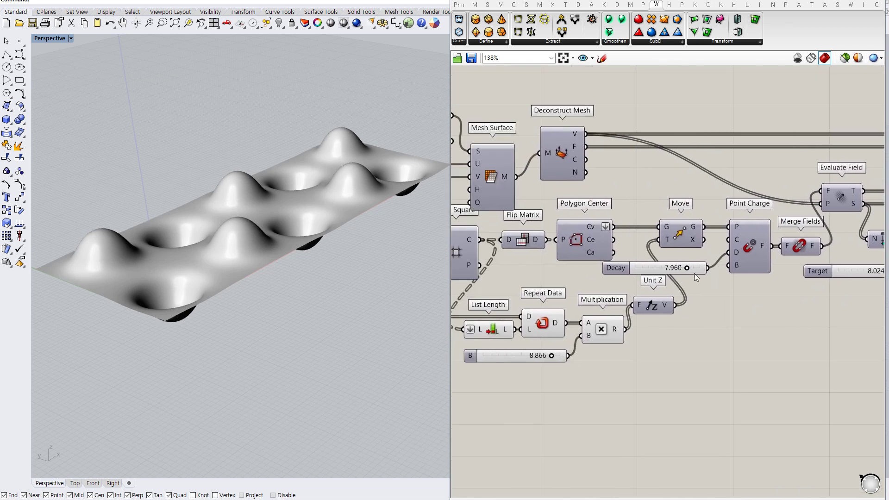
{"action": "left_click_drag", "start_coordinate": [687, 267], "coordinate": [670, 269]}
{"action": "right_click_drag", "start_coordinate": [569, 356], "coordinate": [624, 344]}
{"action": "left_click_drag", "start_coordinate": [605, 346], "coordinate": [615, 345]}
{"action": "mouse_move", "coordinate": [296, 273]}
{"action": "right_mouse_down"}
{"action": "mouse_move", "coordinate": [257, 289]}
{"action": "mouse_move", "coordinate": [258, 270]}
{"action": "mouse_move", "coordinate": [296, 258]}
{"action": "mouse_move", "coordinate": [323, 282]}
{"action": "mouse_move", "coordinate": [315, 270]}
{"action": "mouse_move", "coordinate": [318, 285]}
{"action": "mouse_move", "coordinate": [324, 271]}
{"action": "right_mouse_up"}
{"action": "scroll", "coordinate": [314, 281], "scroll_direction": "up", "scroll_amount": 6}
{"action": "scroll", "coordinate": [315, 282], "scroll_direction": "down", "scroll_amount": 5}
{"action": "scroll", "coordinate": [322, 284], "scroll_direction": "up", "scroll_amount": 4}
{"action": "scroll", "coordinate": [611, 327], "scroll_direction": "down", "scroll_amount": 3}
Disconnect Construct Mesh from the Catmull-Clark component and move the subdivision, its panels and Custom Preview Materials away
{"action": "right_click_drag", "start_coordinate": [870, 282], "coordinate": [556, 303]}
{"action": "right_click_drag", "start_coordinate": [657, 292], "coordinate": [612, 293]}
{"action": "scroll", "coordinate": [563, 283], "scroll_direction": "up", "scroll_amount": 1}
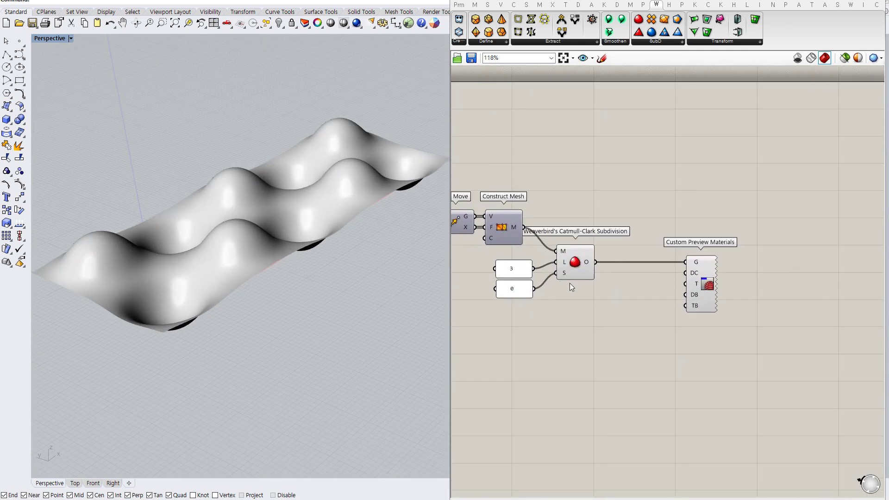
{"action": "right_click_drag", "start_coordinate": [532, 299], "coordinate": [599, 303]}
{"action": "left_click_drag", "start_coordinate": [591, 229], "coordinate": [625, 253], "text": "ctrl"}
{"action": "left_click_drag", "start_coordinate": [800, 347], "coordinate": [558, 264]}
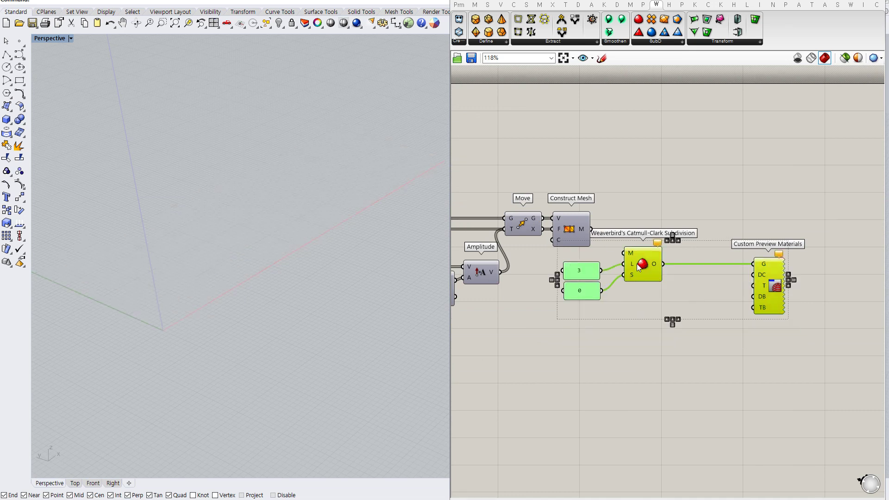
{"action": "left_click_drag", "start_coordinate": [637, 264], "coordinate": [738, 309]}
{"action": "left_click", "coordinate": [662, 269]}
Turn the preview of Construct Mesh back on
{"action": "left_click", "coordinate": [568, 234]}
{"action": "key", "text": "ctrl+q"}
{"action": "left_click", "coordinate": [581, 272]}
{"action": "right_click_drag", "start_coordinate": [608, 266], "coordinate": [574, 270]}
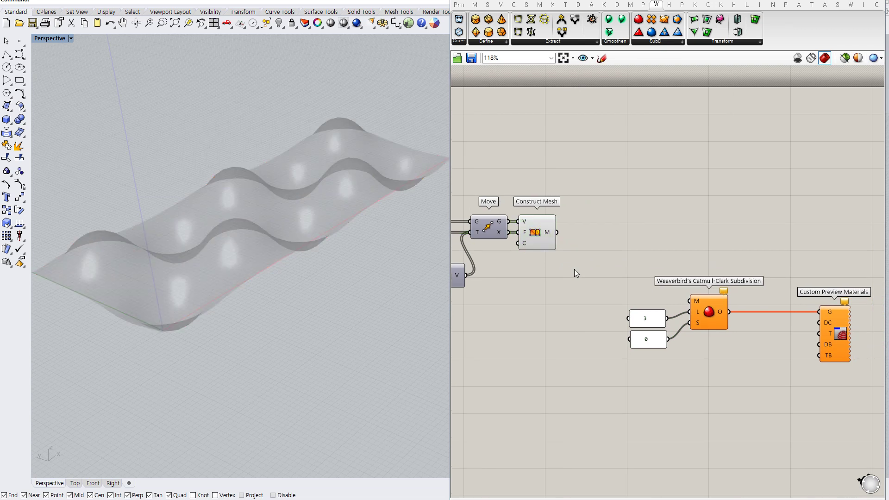
Add a Weaverbird's Picture Frame component, feed it the Construct Mesh output, and turn off the Construct Mesh preview
{"action": "left_click_drag", "start_coordinate": [707, 32], "coordinate": [599, 236]}
{"action": "left_click", "coordinate": [561, 235]}
{"action": "left_click", "coordinate": [555, 276]}
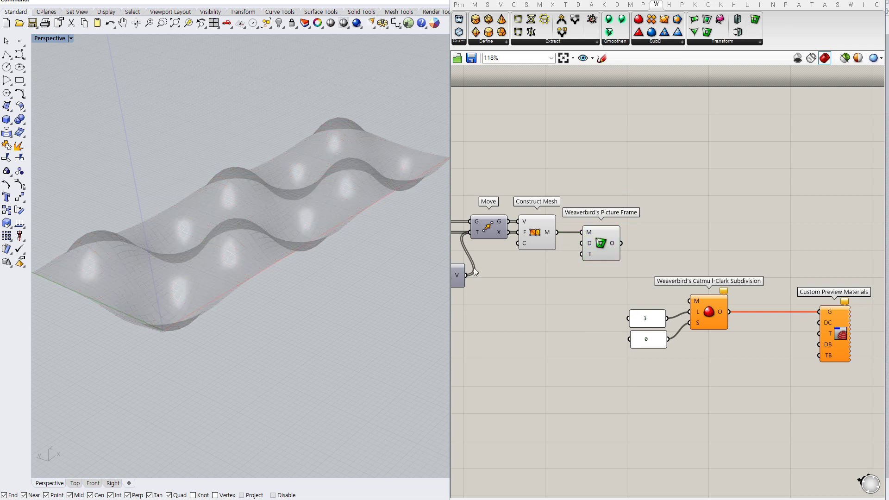
{"action": "left_click", "coordinate": [544, 227]}
{"action": "key", "text": "ctrl+q"}
{"action": "left_click", "coordinate": [579, 299]}
Add a number slider with a value of 10 and connect it to Picture Frame's D input
{"action": "double_click", "coordinate": [556, 288]}
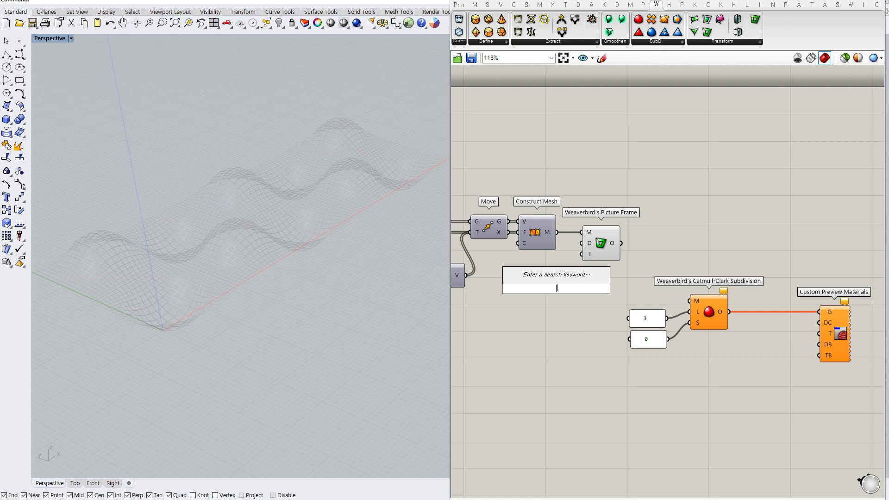
{"action": "type", "text": "0<10<20"}
{"action": "key", "text": "Return"}
{"action": "left_click_drag", "start_coordinate": [582, 244], "coordinate": [552, 263]}
{"action": "left_click", "coordinate": [560, 278]}
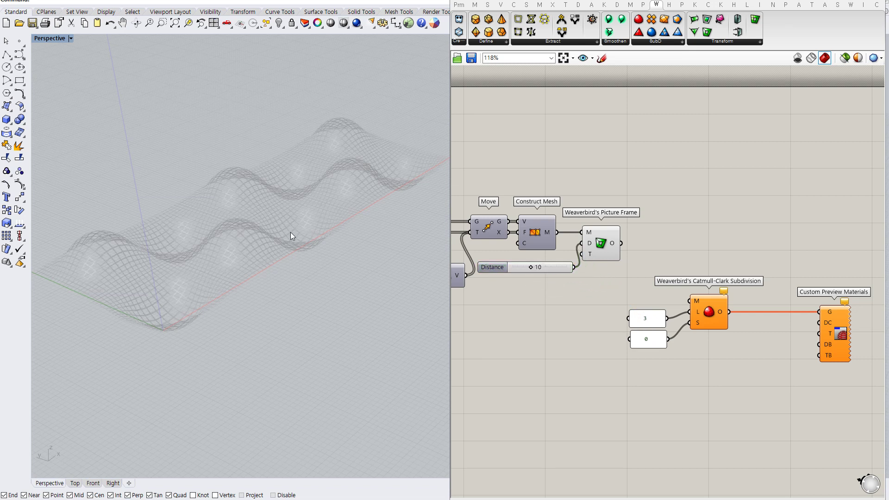
Set Picture Frame's Distance slider to 20 and inspect the framed mesh up close
{"action": "right_click_drag", "start_coordinate": [290, 230], "coordinate": [295, 241]}
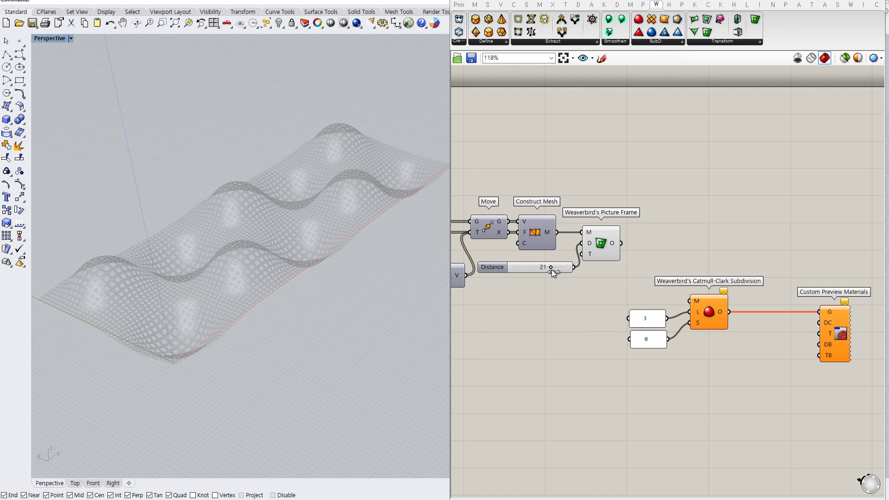
{"action": "left_click", "coordinate": [606, 257]}
{"action": "double_click", "coordinate": [677, 238]}
{"action": "left_click", "coordinate": [597, 245]}
{"action": "right_click_drag", "start_coordinate": [321, 212], "coordinate": [317, 250]}
{"action": "scroll", "coordinate": [340, 245], "scroll_direction": "up", "scroll_amount": 8}
{"action": "scroll", "coordinate": [344, 244], "scroll_direction": "down", "scroll_amount": 6}
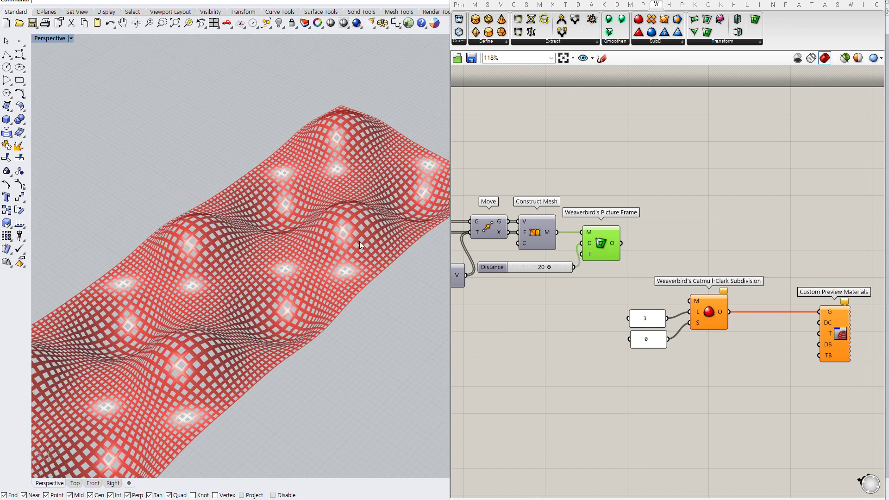
Add a Weaverbird's Mesh Thicken component beside Picture Frame
{"action": "double_click", "coordinate": [656, 231]}
{"action": "type", "text": "thick"}
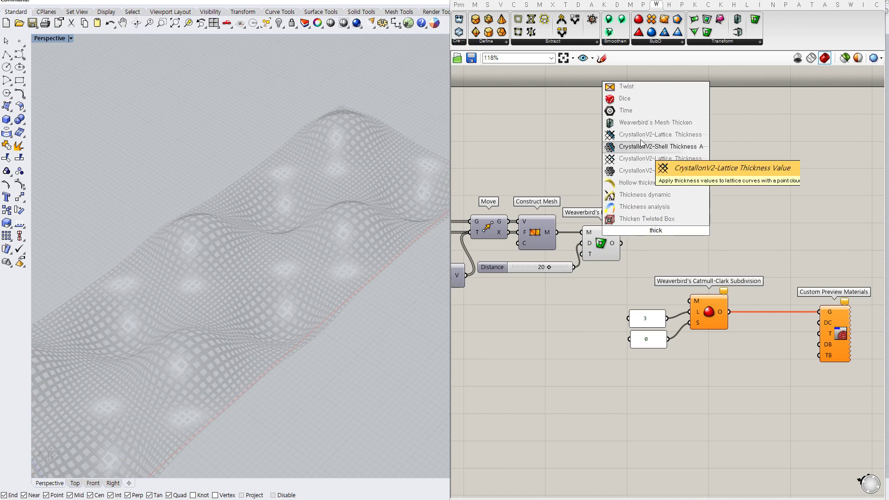
{"action": "left_click", "coordinate": [643, 123]}
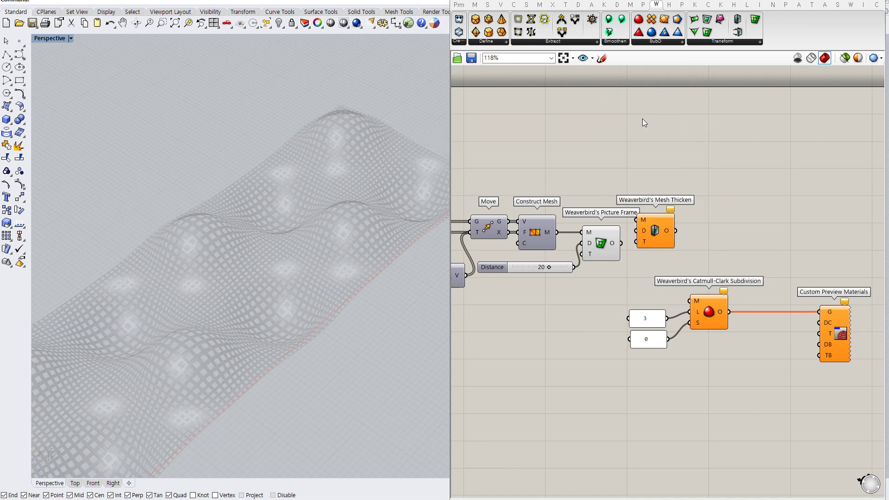
{"action": "left_click_drag", "start_coordinate": [629, 244], "coordinate": [663, 246]}
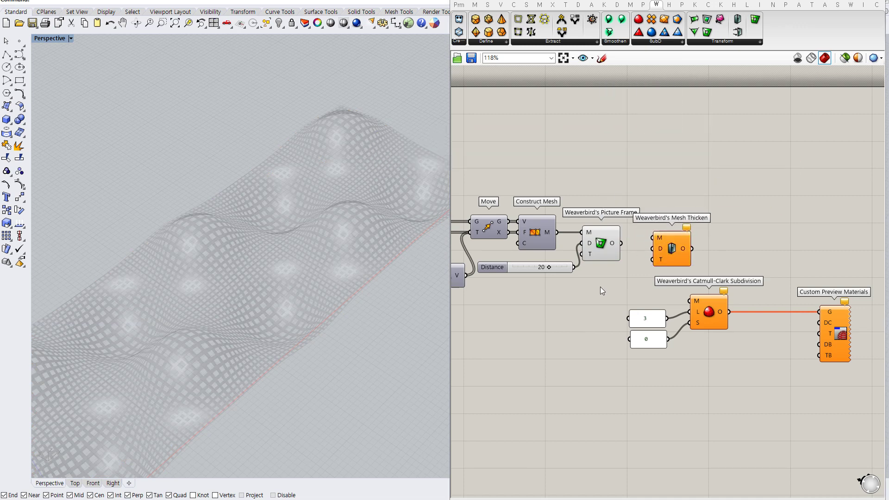
Connect a new 0 to 1.0 slider set to 1.0 to Mesh Thicken's D input and feed it the Picture Frame mesh
{"action": "double_click", "coordinate": [600, 286]}
{"action": "type", "text": "0<"}
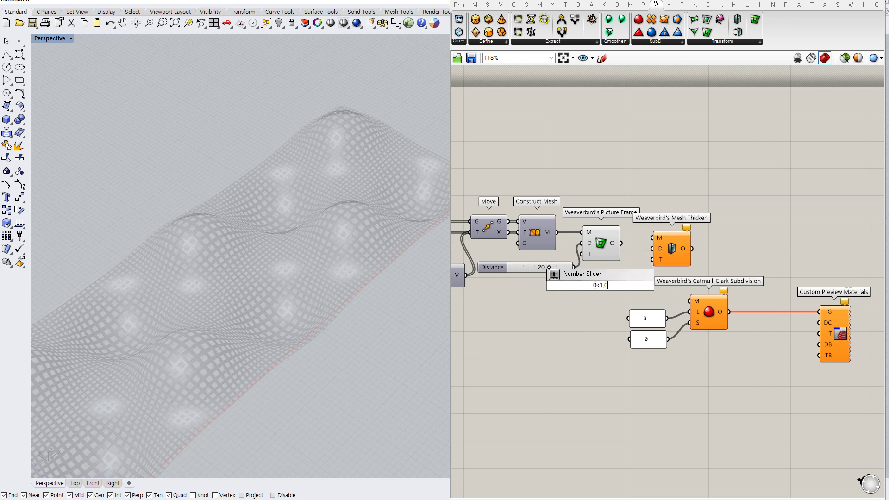
{"action": "type", "text": "1.0"}
{"action": "key", "text": "Return"}
{"action": "left_click_drag", "start_coordinate": [652, 250], "coordinate": [580, 290]}
{"action": "mouse_move", "coordinate": [652, 238]}
{"action": "left_mouse_down"}
{"action": "mouse_move", "coordinate": [621, 243]}
{"action": "mouse_move", "coordinate": [653, 251]}
{"action": "left_mouse_up"}
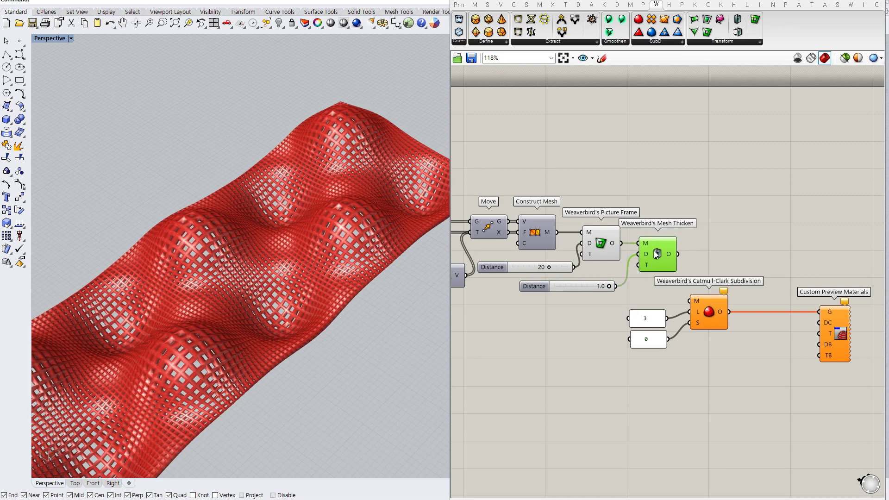
Turn off the previews of Picture Frame and Mesh Thicken, checking the thickened mesh up close in between
{"action": "left_click", "coordinate": [606, 249]}
{"action": "key", "text": "ctrl+q"}
{"action": "left_click", "coordinate": [558, 303]}
{"action": "right_click_drag", "start_coordinate": [393, 268], "coordinate": [338, 240]}
{"action": "scroll", "coordinate": [330, 237], "scroll_direction": "up", "scroll_amount": 6}
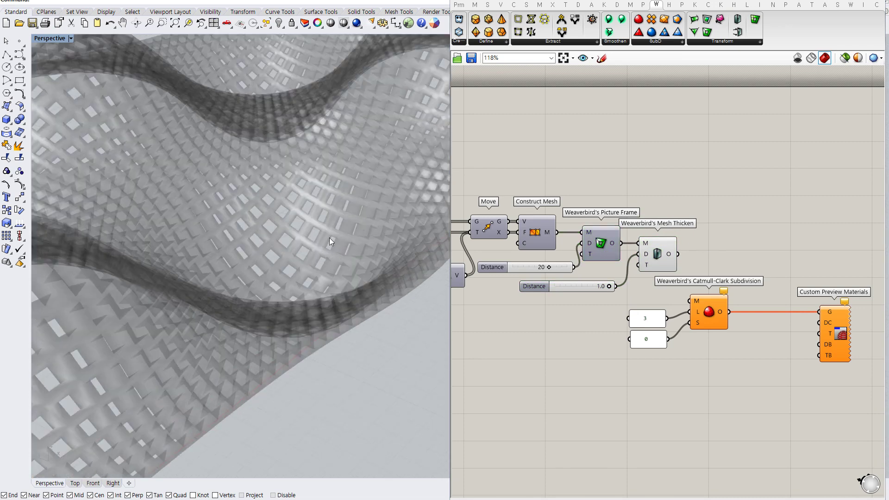
{"action": "left_click", "coordinate": [663, 255]}
{"action": "key", "text": "ctrl+q"}
{"action": "left_click", "coordinate": [696, 258]}
Feed the thickened mesh into the Catmull-Clark Subdivision and inspect the smoothed perforated surface
{"action": "left_click_drag", "start_coordinate": [677, 254], "coordinate": [690, 301]}
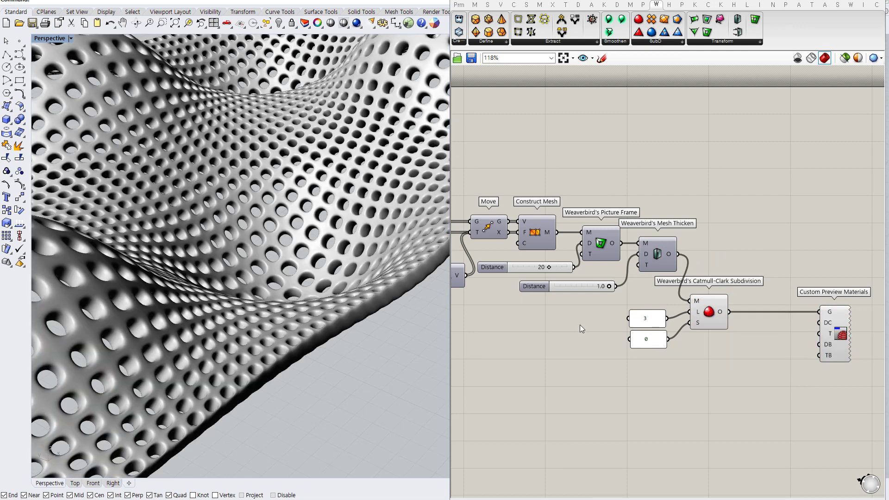
{"action": "scroll", "coordinate": [278, 290], "scroll_direction": "down", "scroll_amount": 10}
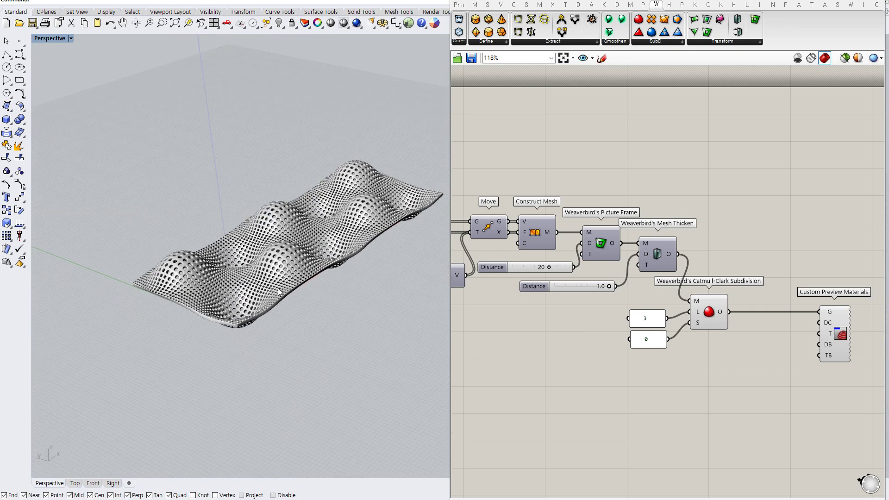
{"action": "scroll", "coordinate": [278, 290], "scroll_direction": "up", "scroll_amount": 2}
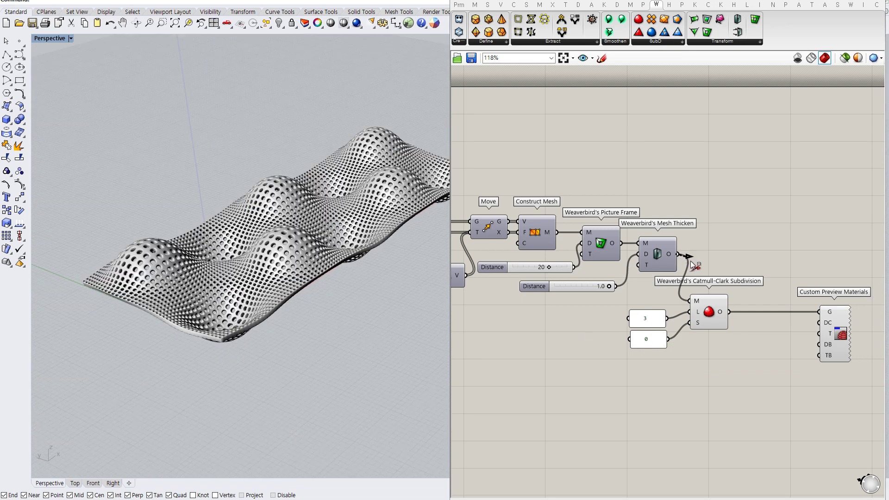
Disconnect Mesh Thicken from the Catmull-Clark Subdivision, turn the Picture Frame preview back on, and inspect the framed mesh
{"action": "left_click_drag", "start_coordinate": [694, 264], "coordinate": [729, 241], "text": "ctrl"}
{"action": "key", "text": "ctrl+q"}
{"action": "left_click", "coordinate": [548, 336]}
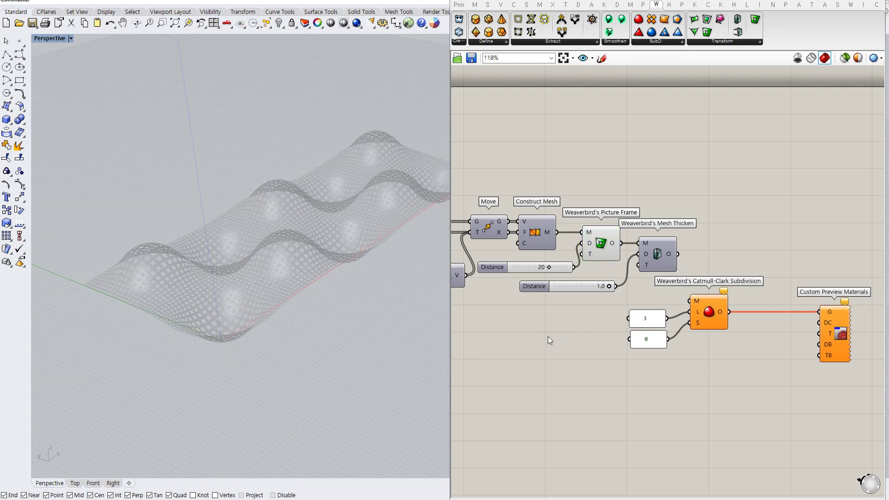
{"action": "right_click_drag", "start_coordinate": [544, 321], "coordinate": [643, 304]}
{"action": "left_click", "coordinate": [704, 237]}
{"action": "right_click_drag", "start_coordinate": [333, 252], "coordinate": [328, 277]}
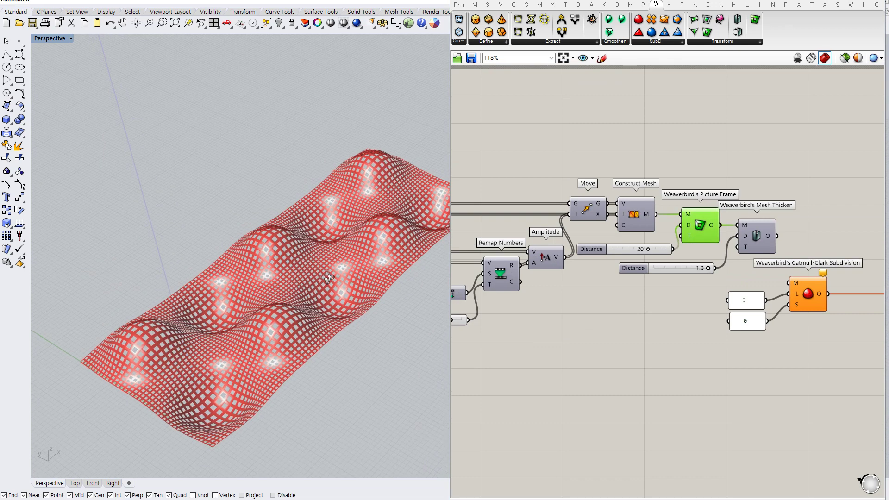
{"action": "left_click", "coordinate": [687, 308]}
Widen the definition canvas and space the X Size and Y Size sliders apart at the start of the definition
{"action": "scroll", "coordinate": [687, 308], "scroll_direction": "down", "scroll_amount": 3}
{"action": "right_click_drag", "start_coordinate": [573, 312], "coordinate": [883, 274]}
{"action": "scroll", "coordinate": [595, 207], "scroll_direction": "up", "scroll_amount": 4}
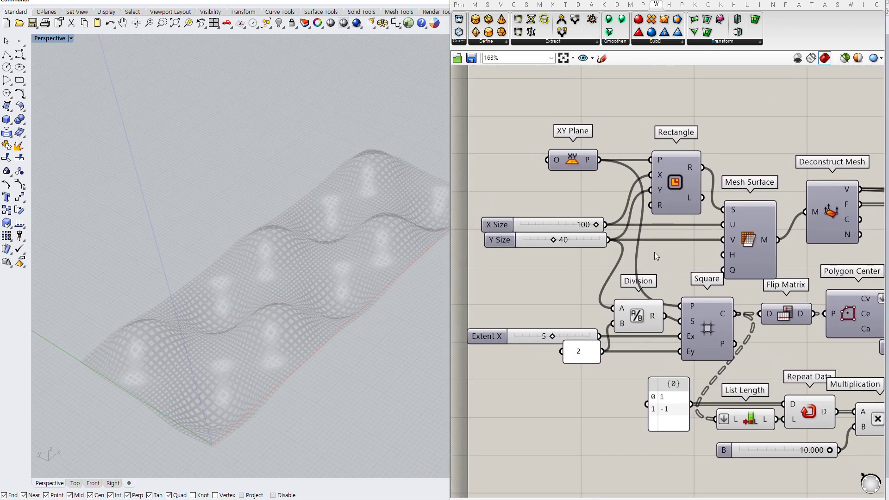
{"action": "right_click_drag", "start_coordinate": [418, 249], "coordinate": [455, 184]}
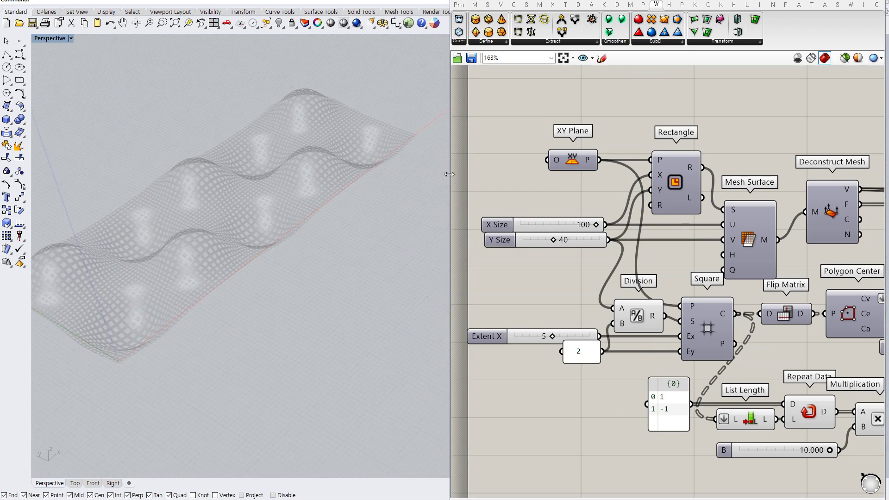
{"action": "left_click_drag", "start_coordinate": [449, 174], "coordinate": [397, 180]}
{"action": "right_click_drag", "start_coordinate": [485, 268], "coordinate": [531, 274]}
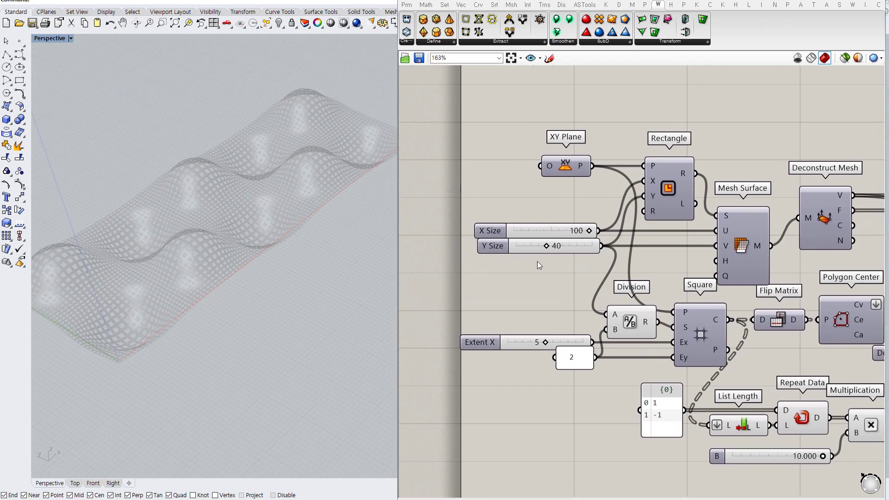
{"action": "scroll", "coordinate": [532, 255], "scroll_direction": "down", "scroll_amount": 3}
{"action": "left_click", "coordinate": [520, 225]}
{"action": "left_click_drag", "start_coordinate": [519, 222], "coordinate": [496, 245]}
{"action": "left_click", "coordinate": [534, 269]}
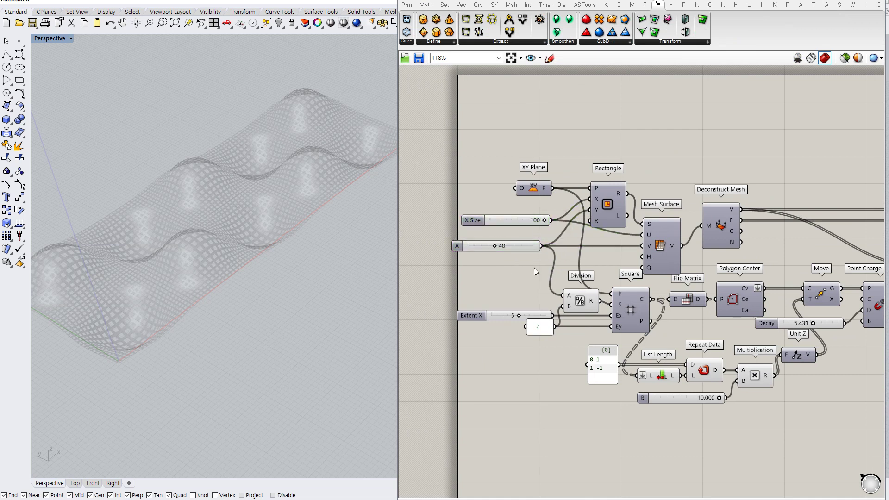
Add a Multiplication component between the size sliders and Mesh Surface
{"action": "double_click", "coordinate": [517, 277]}
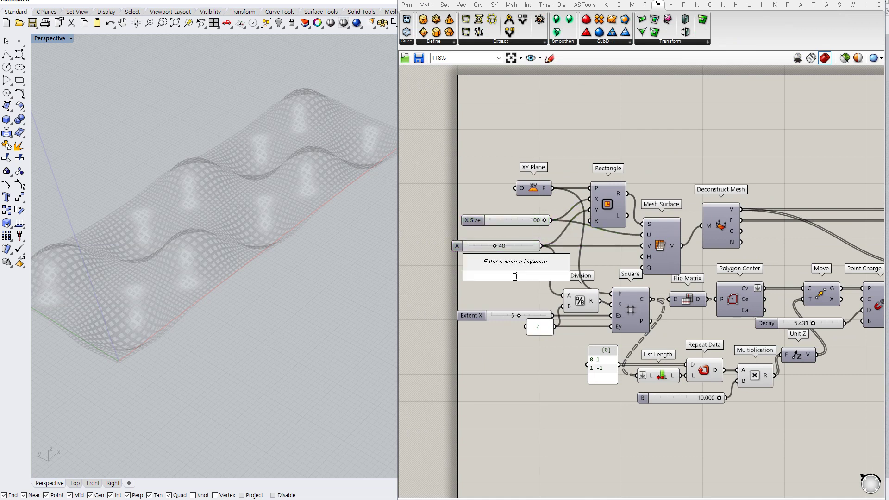
{"action": "type", "text": "*"}
{"action": "key", "text": "Return"}
{"action": "left_click_drag", "start_coordinate": [518, 278], "coordinate": [601, 257]}
Add a number slider below the size sliders, set it to 2.0, and connect it to the new Multiplication's B input
{"action": "double_click", "coordinate": [496, 277]}
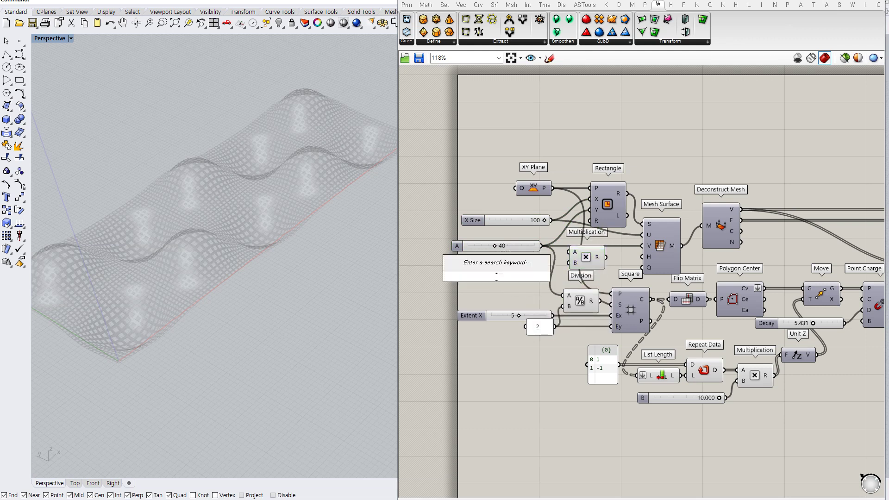
{"action": "key", "text": "Return"}
{"action": "double_click", "coordinate": [463, 277]}
{"action": "left_click", "coordinate": [453, 255]}
{"action": "left_click_drag", "start_coordinate": [486, 266], "coordinate": [461, 267]}
{"action": "left_click", "coordinate": [469, 360]}
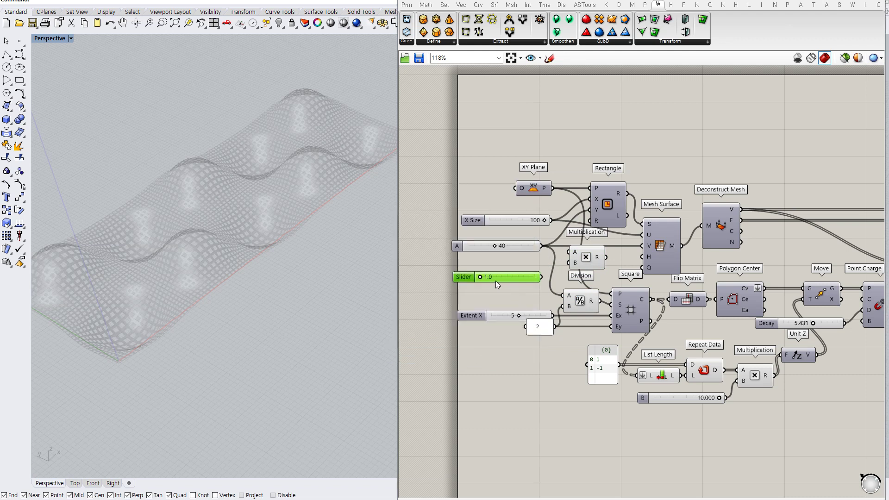
{"action": "left_click_drag", "start_coordinate": [498, 278], "coordinate": [540, 265]}
Route the 100 slider through the Multiplication into Mesh Surface's U input and rearrange the Rectangle and XY Plane around it
{"action": "left_click_drag", "start_coordinate": [551, 220], "coordinate": [518, 226]}
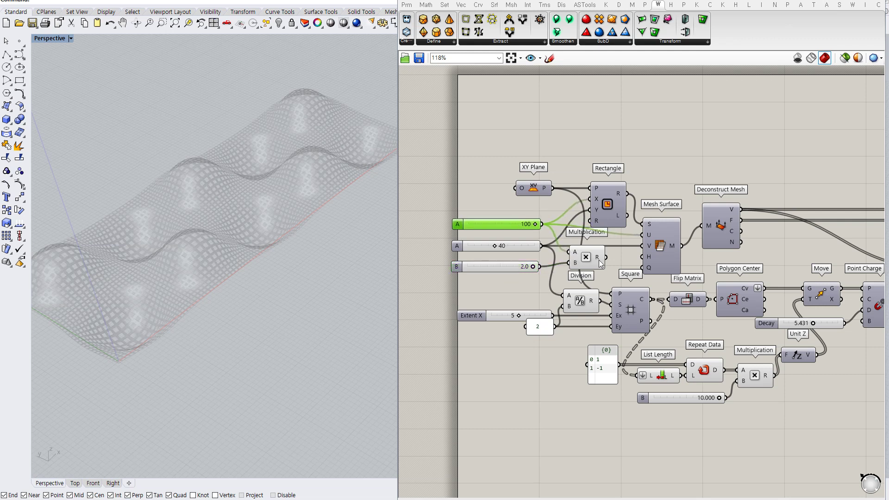
{"action": "left_click_drag", "start_coordinate": [623, 256], "coordinate": [643, 235]}
{"action": "left_click_drag", "start_coordinate": [611, 210], "coordinate": [607, 194]}
{"action": "left_click", "coordinate": [534, 189]}
{"action": "left_click_drag", "start_coordinate": [534, 190], "coordinate": [509, 173]}
{"action": "left_click_drag", "start_coordinate": [586, 256], "coordinate": [597, 236]}
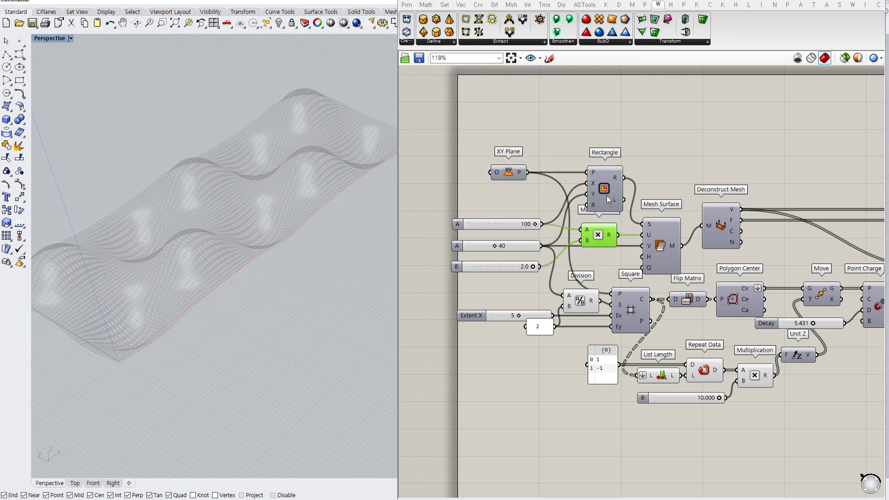
{"action": "left_click_drag", "start_coordinate": [511, 228], "coordinate": [526, 244]}
{"action": "left_click_drag", "start_coordinate": [606, 201], "coordinate": [601, 190]}
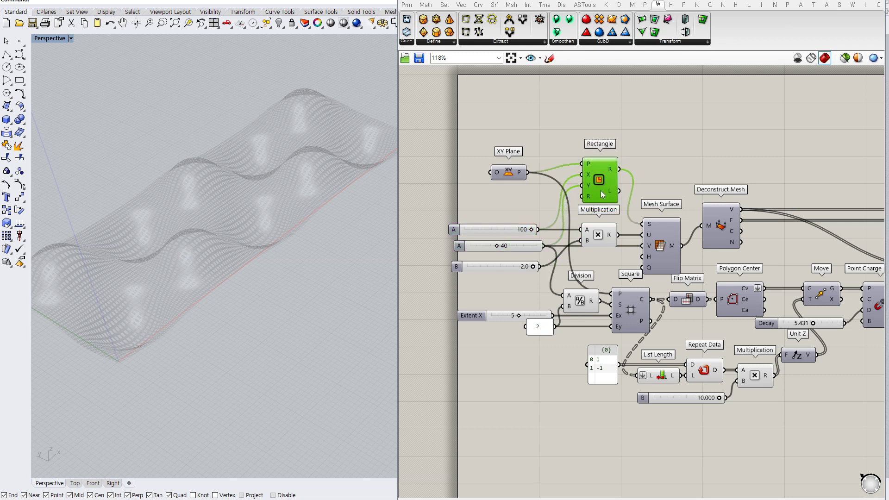
{"action": "left_click_drag", "start_coordinate": [516, 177], "coordinate": [510, 167]}
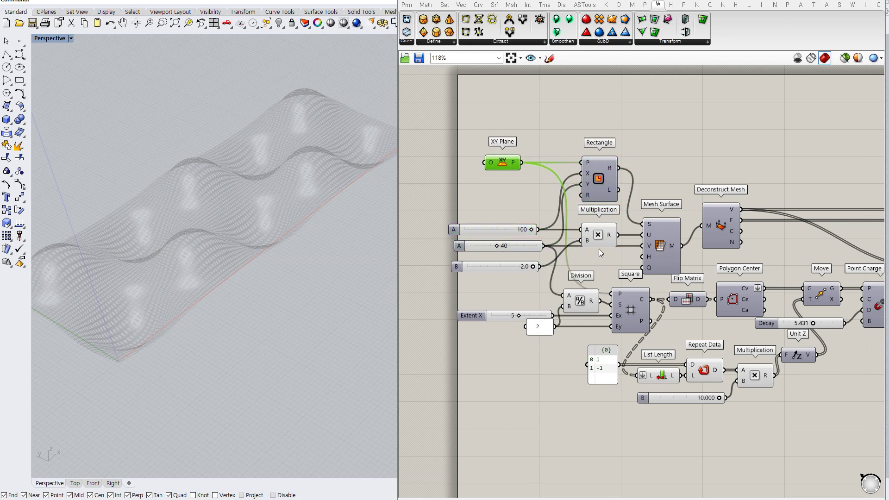
Duplicate the Multiplication and route the 40 slider through the copy into Mesh Surface's V input
{"action": "left_click", "coordinate": [596, 238]}
{"action": "left_click_drag", "start_coordinate": [596, 266], "coordinate": [596, 263], "text": "alt"}
{"action": "left_click_drag", "start_coordinate": [544, 247], "coordinate": [597, 227]}
Move XY Plane below the size sliders and tidy the positions of the Rectangle, sliders, and second Multiplication
{"action": "left_click_drag", "start_coordinate": [602, 189], "coordinate": [601, 177]}
{"action": "left_click", "coordinate": [506, 155]}
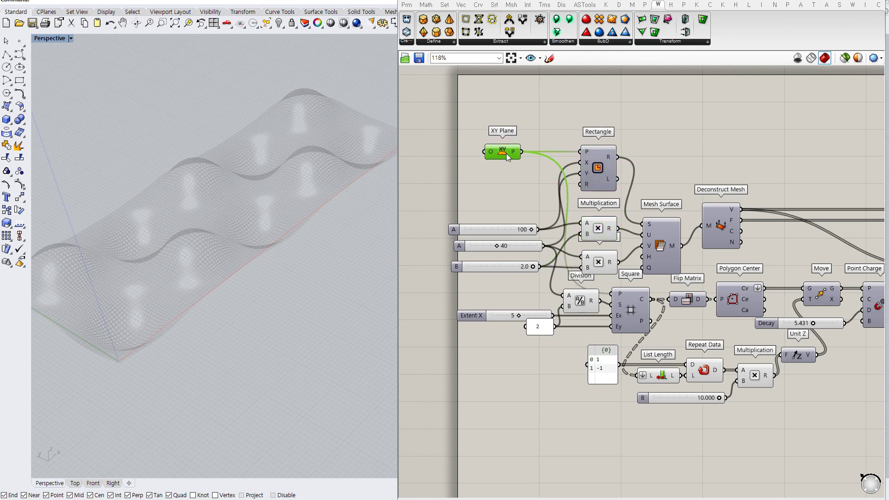
{"action": "left_click_drag", "start_coordinate": [506, 152], "coordinate": [506, 295]}
{"action": "left_click", "coordinate": [506, 228]}
{"action": "left_click_drag", "start_coordinate": [506, 228], "coordinate": [500, 252]}
{"action": "mouse_move", "coordinate": [600, 266]}
{"action": "left_mouse_down"}
{"action": "mouse_move", "coordinate": [602, 232]}
{"action": "mouse_move", "coordinate": [599, 260]}
{"action": "left_mouse_up"}
{"action": "left_click", "coordinate": [689, 150]}
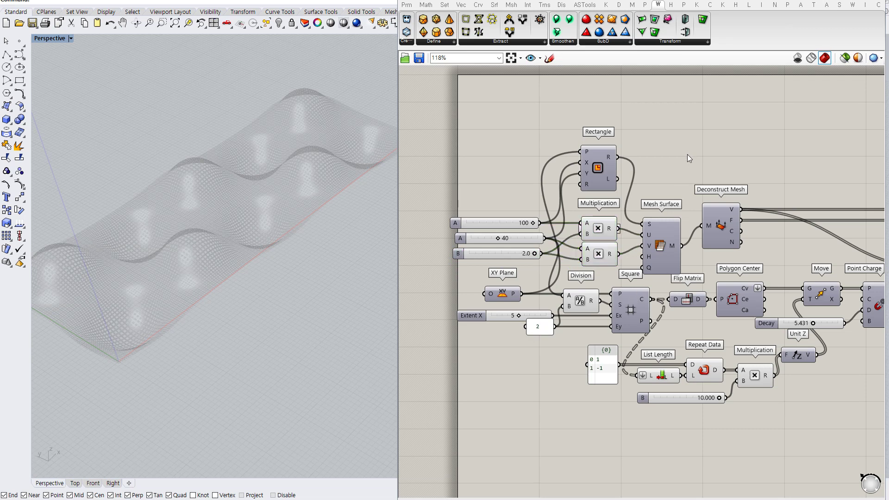
Select Picture Frame and examine its mesh with the multiplied U and V counts, both up close and as a whole
{"action": "right_click_drag", "start_coordinate": [708, 276], "coordinate": [598, 274]}
{"action": "scroll", "coordinate": [598, 274], "scroll_direction": "down", "scroll_amount": 1}
{"action": "scroll", "coordinate": [598, 274], "scroll_direction": "down", "scroll_amount": 1}
{"action": "right_click_drag", "start_coordinate": [844, 281], "coordinate": [464, 296]}
{"action": "scroll", "coordinate": [599, 279], "scroll_direction": "up", "scroll_amount": 2}
{"action": "right_click_drag", "start_coordinate": [638, 263], "coordinate": [554, 264]}
{"action": "left_click", "coordinate": [532, 259]}
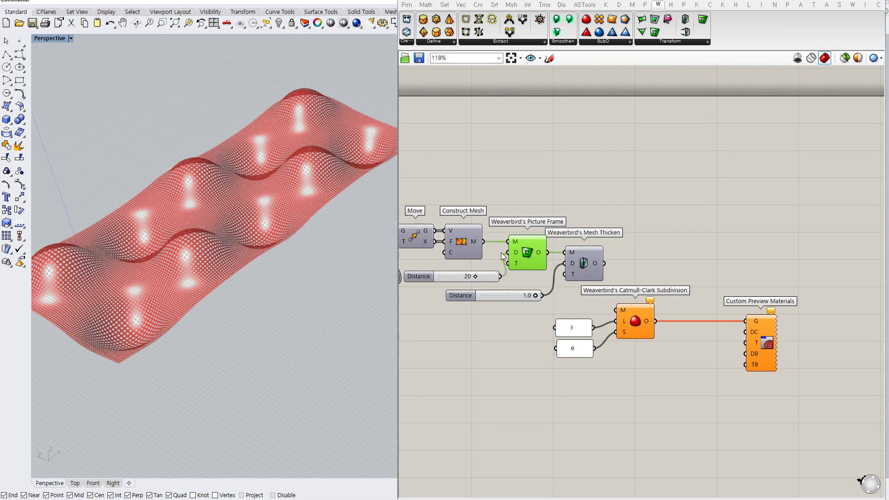
{"action": "scroll", "coordinate": [271, 213], "scroll_direction": "up", "scroll_amount": 5}
{"action": "scroll", "coordinate": [341, 132], "scroll_direction": "up", "scroll_amount": 6}
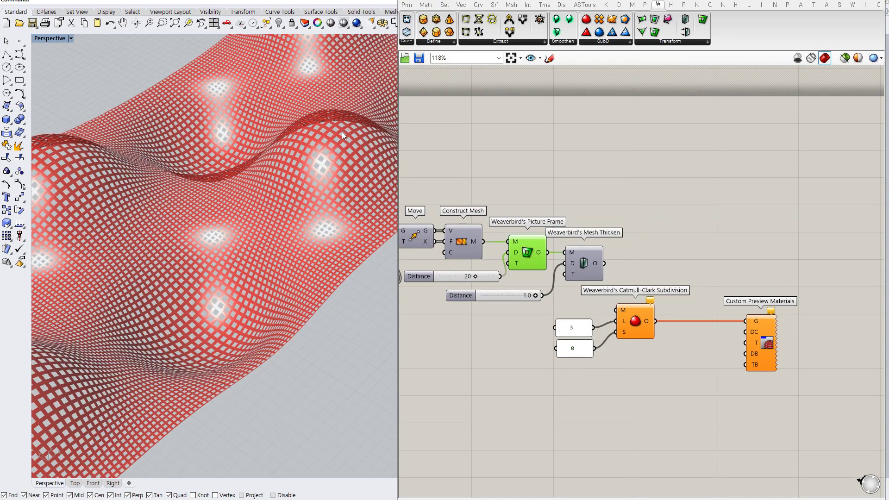
{"action": "scroll", "coordinate": [322, 198], "scroll_direction": "down", "scroll_amount": 12}
{"action": "right_click_drag", "start_coordinate": [322, 199], "coordinate": [304, 210]}
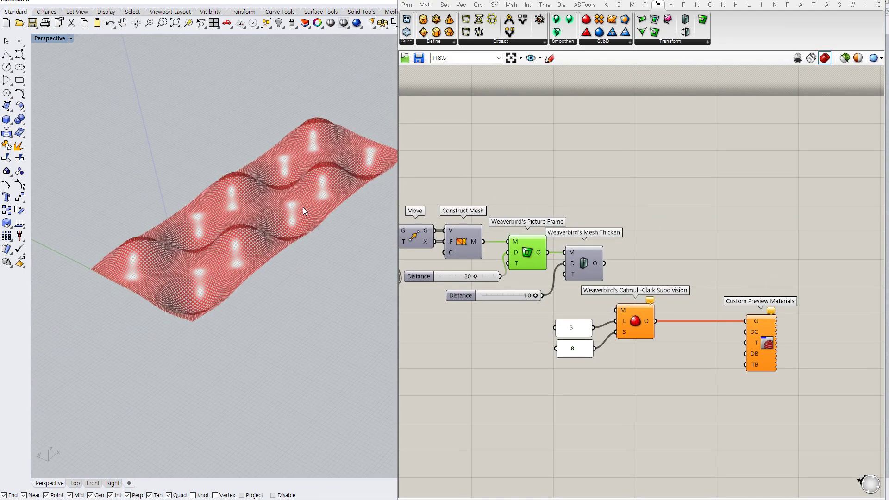
{"action": "left_click", "coordinate": [654, 209]}
Turn off the Picture Frame preview and connect Mesh Thicken's output to the Catmull-Clark Subdivision's mesh input
{"action": "left_click", "coordinate": [521, 255]}
{"action": "key", "text": "ctrl+q"}
{"action": "left_click", "coordinate": [641, 255]}
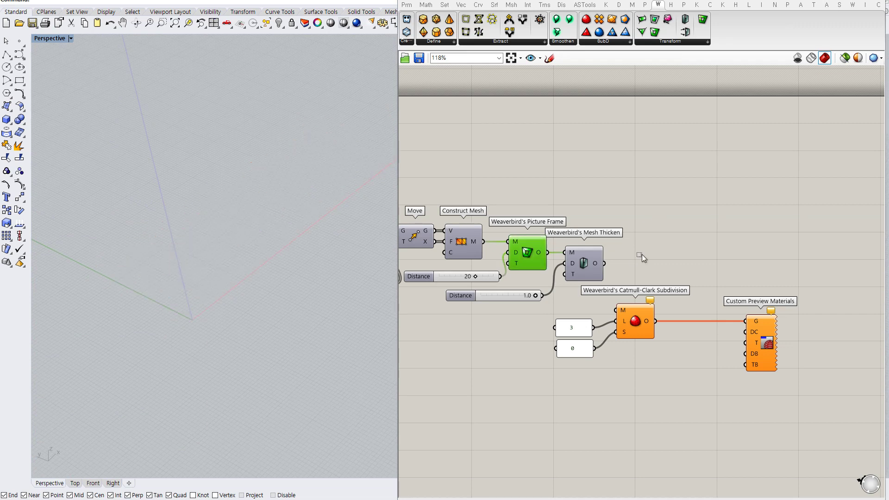
{"action": "left_click_drag", "start_coordinate": [603, 263], "coordinate": [616, 309]}
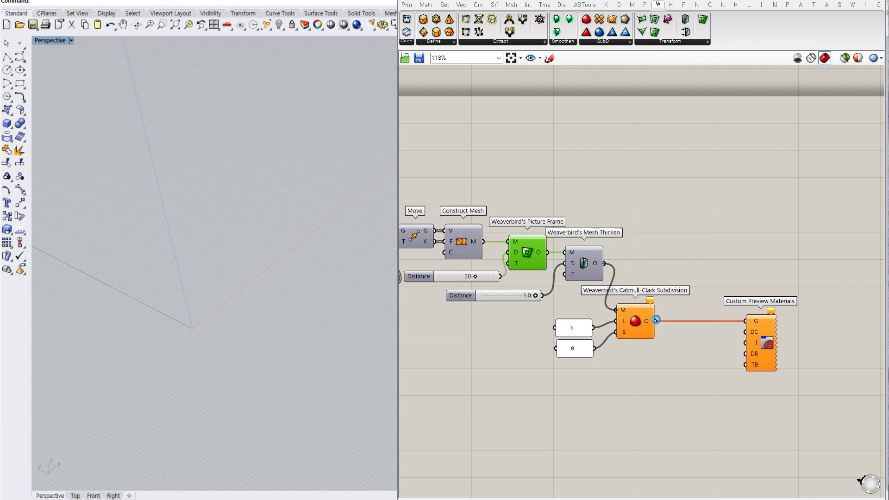
{"action": "left_click", "coordinate": [644, 340]}
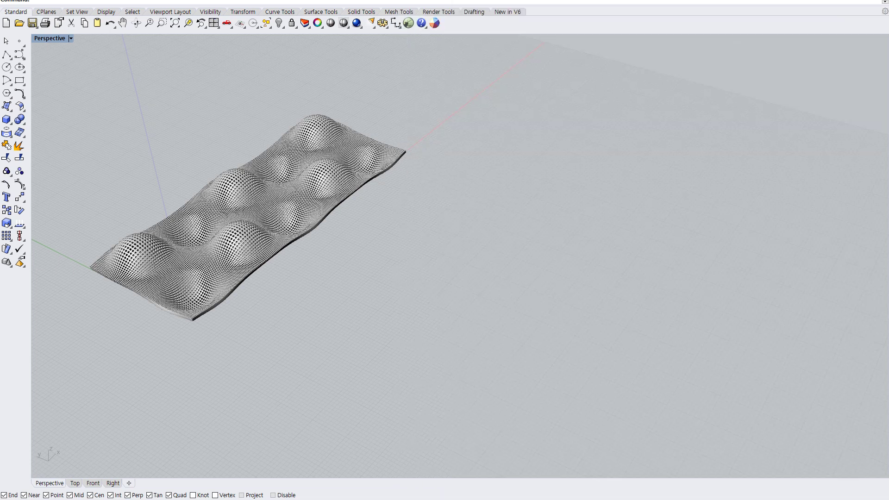
Examine the subdivided perforated mesh as a whole and up close along its thickened edge
{"action": "right_click_drag", "start_coordinate": [439, 243], "coordinate": [575, 264], "text": "shift"}
{"action": "scroll", "coordinate": [492, 268], "scroll_direction": "up", "scroll_amount": 8}
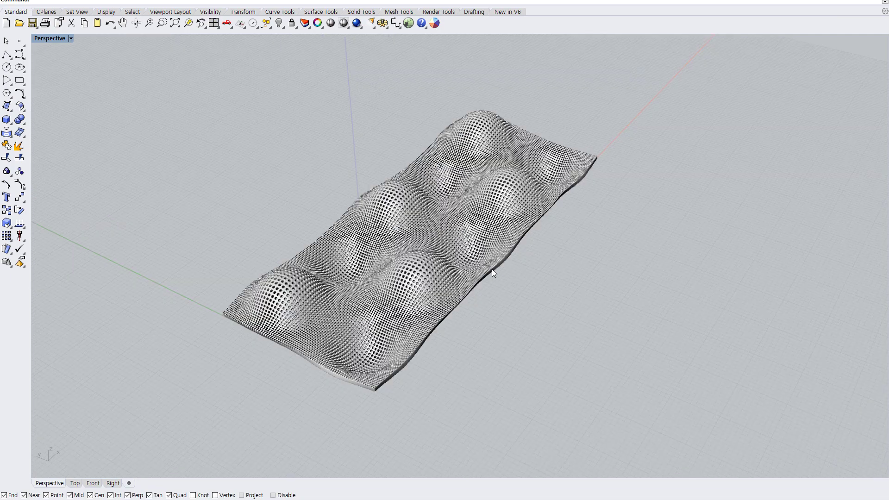
{"action": "mouse_move", "coordinate": [519, 280]}
{"action": "right_mouse_down"}
{"action": "mouse_move", "coordinate": [515, 262]}
{"action": "mouse_move", "coordinate": [524, 277]}
{"action": "right_mouse_up"}
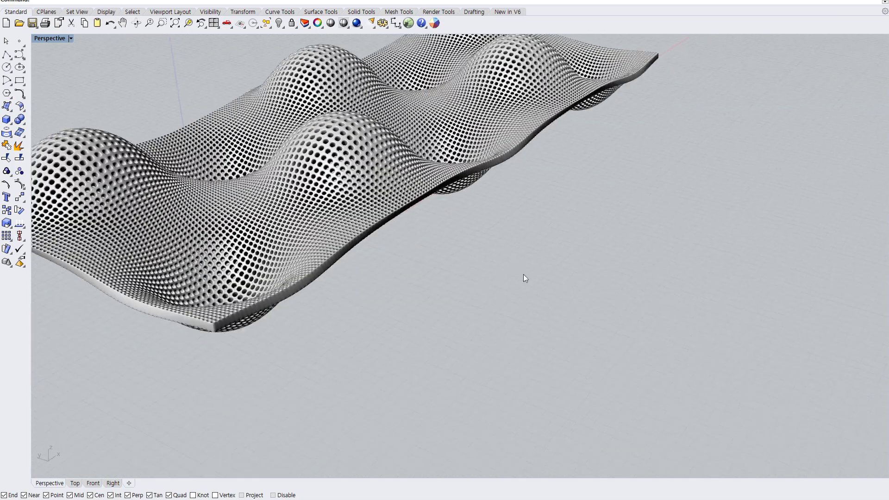
{"action": "scroll", "coordinate": [515, 276], "scroll_direction": "up", "scroll_amount": 5}
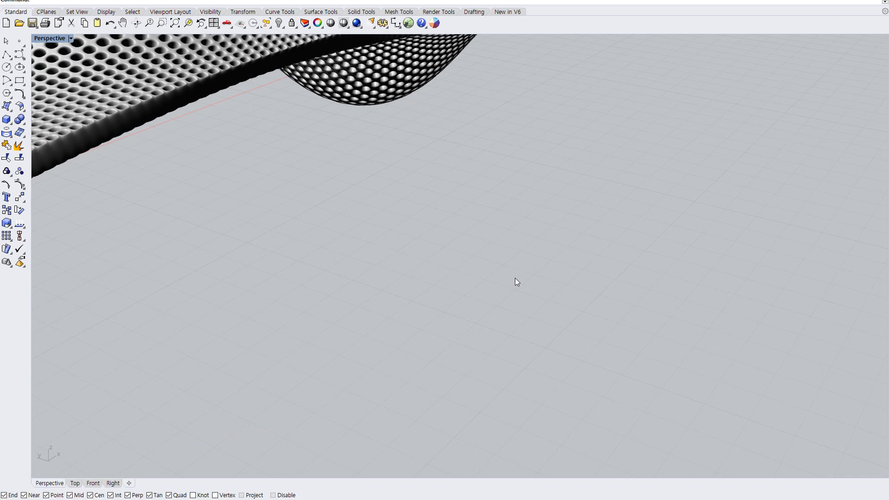
{"action": "scroll", "coordinate": [515, 279], "scroll_direction": "down", "scroll_amount": 3}
{"action": "scroll", "coordinate": [515, 278], "scroll_direction": "down", "scroll_amount": 5}
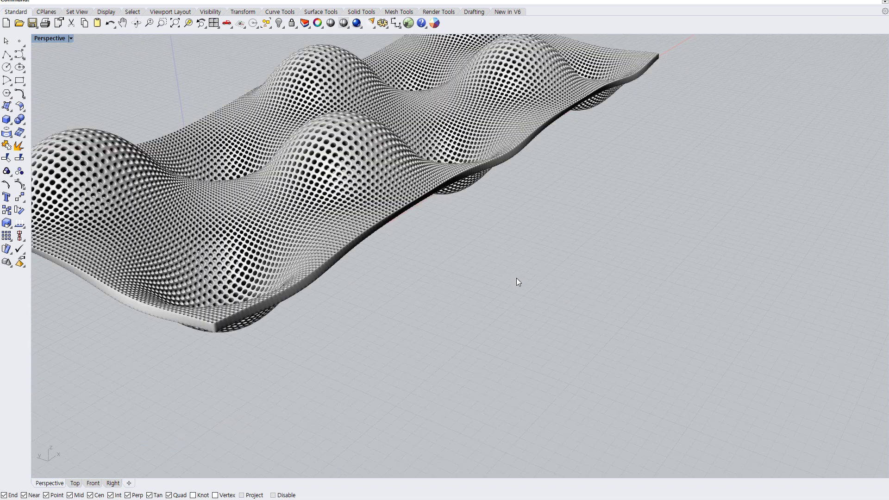
{"action": "mouse_move", "coordinate": [535, 278]}
{"action": "right_mouse_down", "text": "shift"}
{"action": "mouse_move", "coordinate": [541, 296]}
{"action": "mouse_move", "coordinate": [515, 291]}
{"action": "right_mouse_up", "text": "shift"}
Switch to Grasshopper, bake the Catmull-Clark Subdivision mesh into Rhino, and turn off that component's preview
{"action": "key", "text": "alt+Tab"}
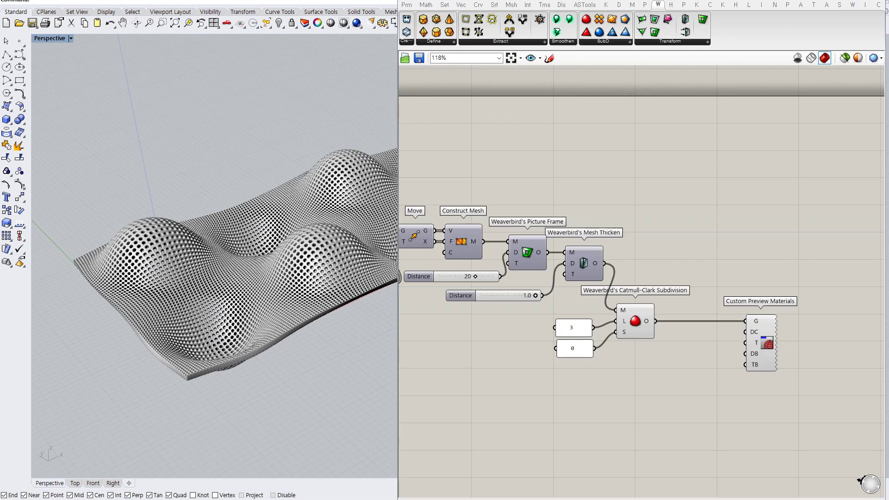
{"action": "left_click_drag", "start_coordinate": [394, 132], "coordinate": [322, 131]}
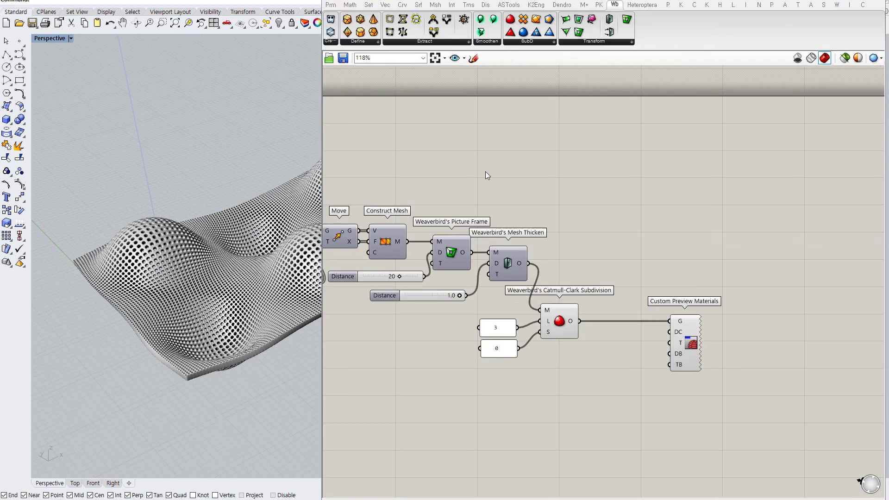
{"action": "left_click_drag", "start_coordinate": [743, 315], "coordinate": [694, 310]}
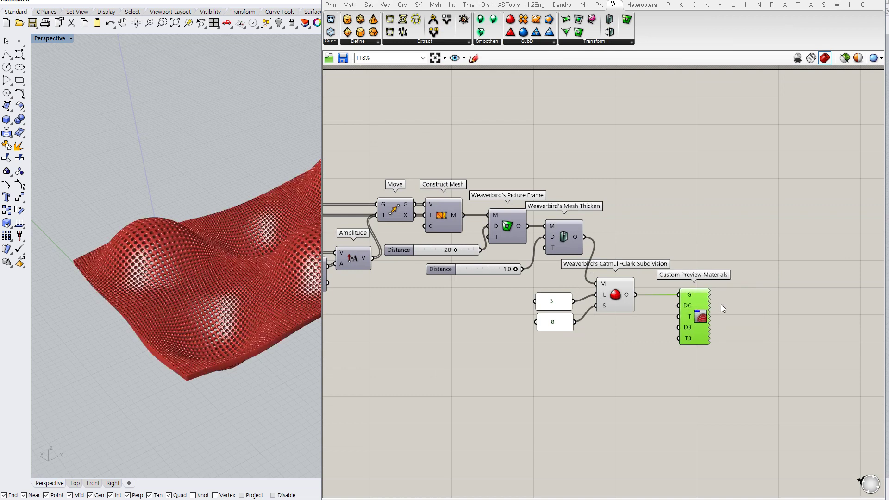
{"action": "left_click", "coordinate": [630, 315]}
{"action": "left_click", "coordinate": [612, 291]}
{"action": "key", "text": "ctrl+q"}
{"action": "left_click", "coordinate": [619, 334]}
{"action": "right_click", "coordinate": [616, 294]}
{"action": "left_click", "coordinate": [623, 343]}
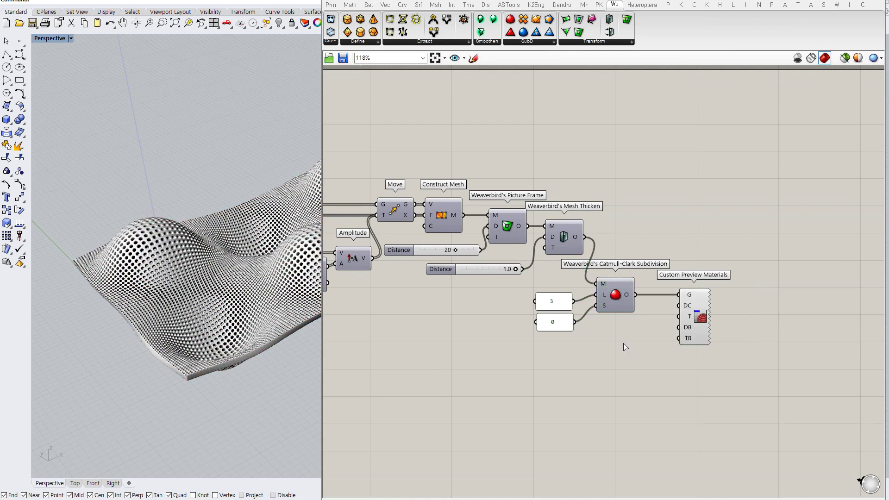
{"action": "left_click", "coordinate": [630, 423]}
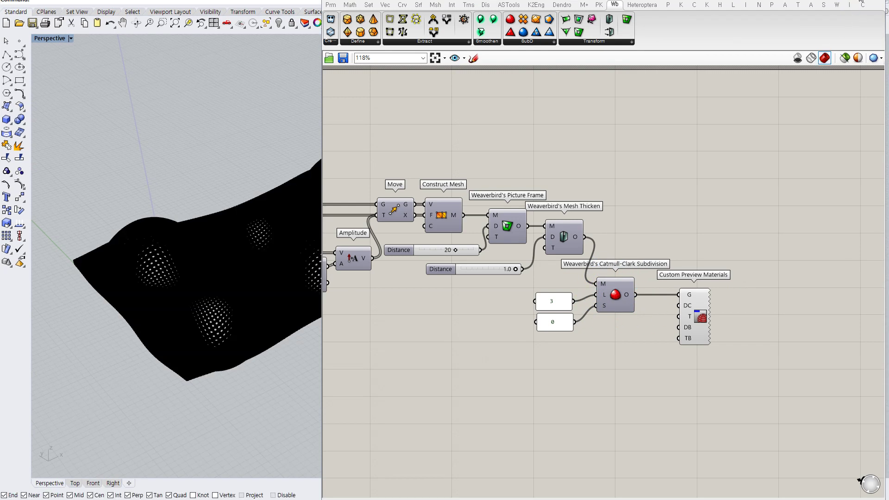
Collapse the Grasshopper window and set the Perspective viewport to the Arctic display mode
{"action": "double_click", "coordinate": [476, 0]}
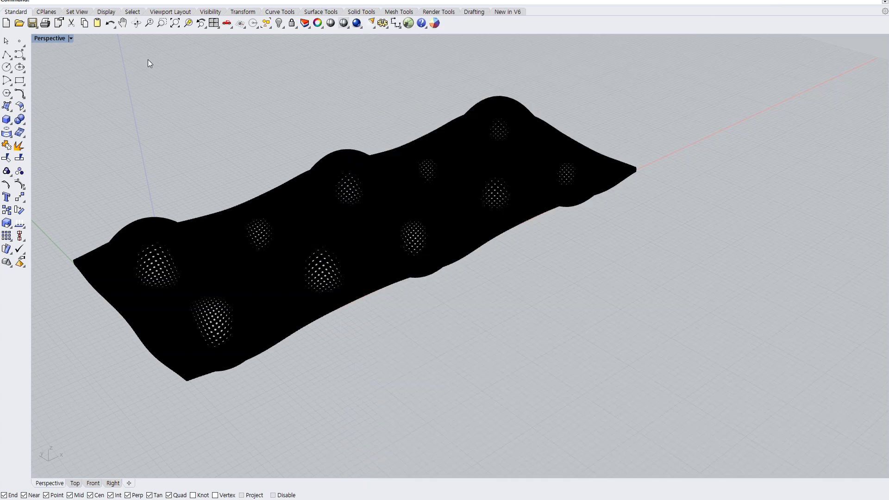
{"action": "left_click", "coordinate": [71, 38]}
{"action": "left_click", "coordinate": [65, 85]}
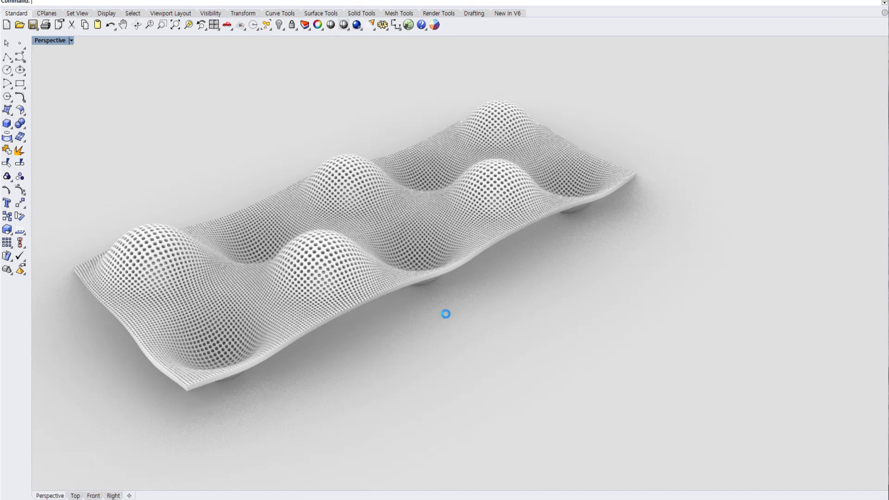
Examine the baked perforated surface from a low side angle, both as a whole and closer up
{"action": "right_click_drag", "start_coordinate": [312, 283], "coordinate": [498, 281]}
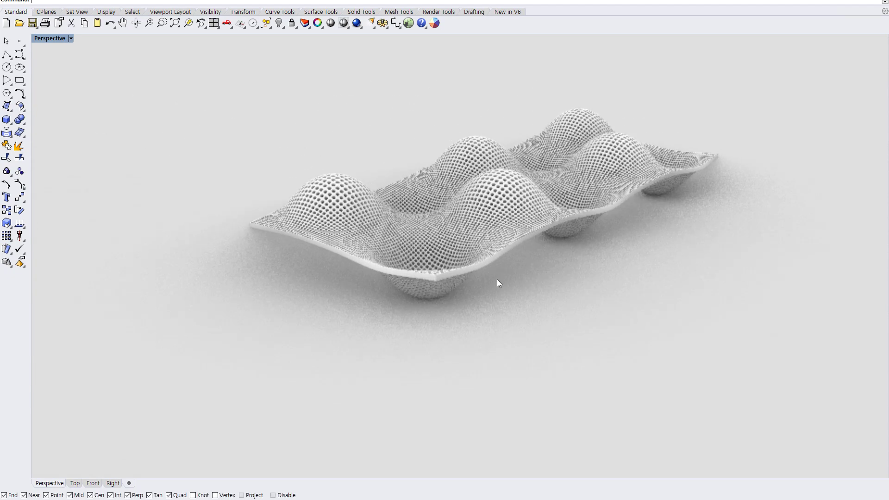
{"action": "middle_click", "coordinate": [572, 267]}
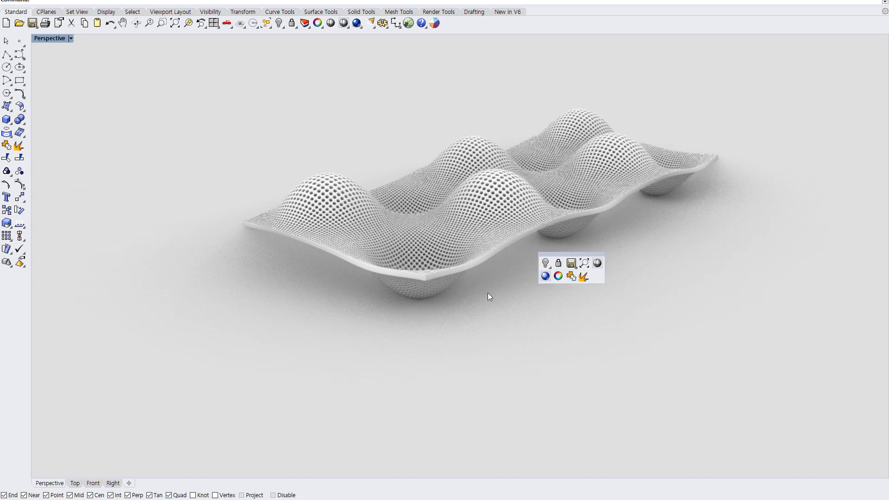
{"action": "right_click_drag", "start_coordinate": [599, 253], "coordinate": [613, 279]}
{"action": "right_click_drag", "start_coordinate": [613, 280], "coordinate": [558, 289], "text": "shift"}
{"action": "scroll", "coordinate": [558, 288], "scroll_direction": "down", "scroll_amount": 5}
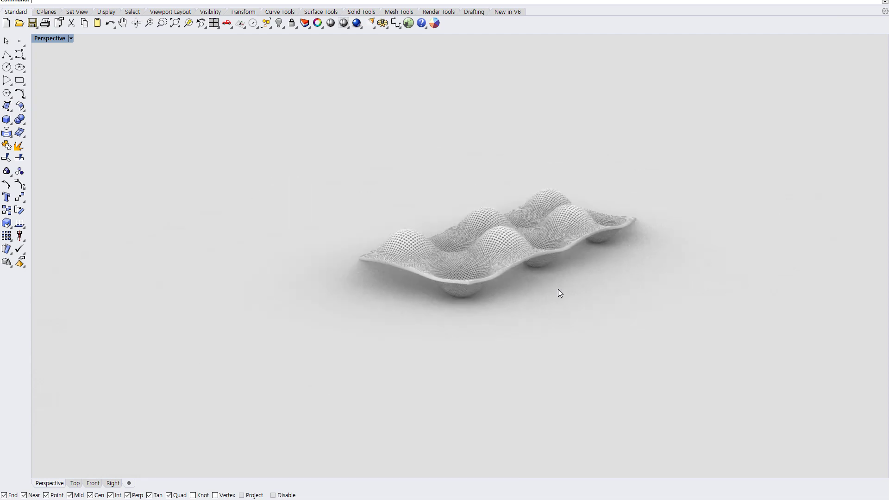
{"action": "scroll", "coordinate": [558, 290], "scroll_direction": "up", "scroll_amount": 5}
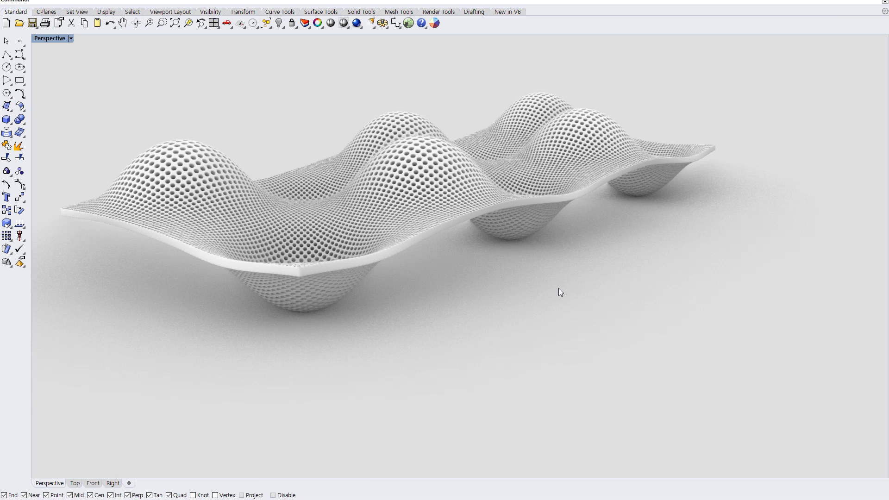